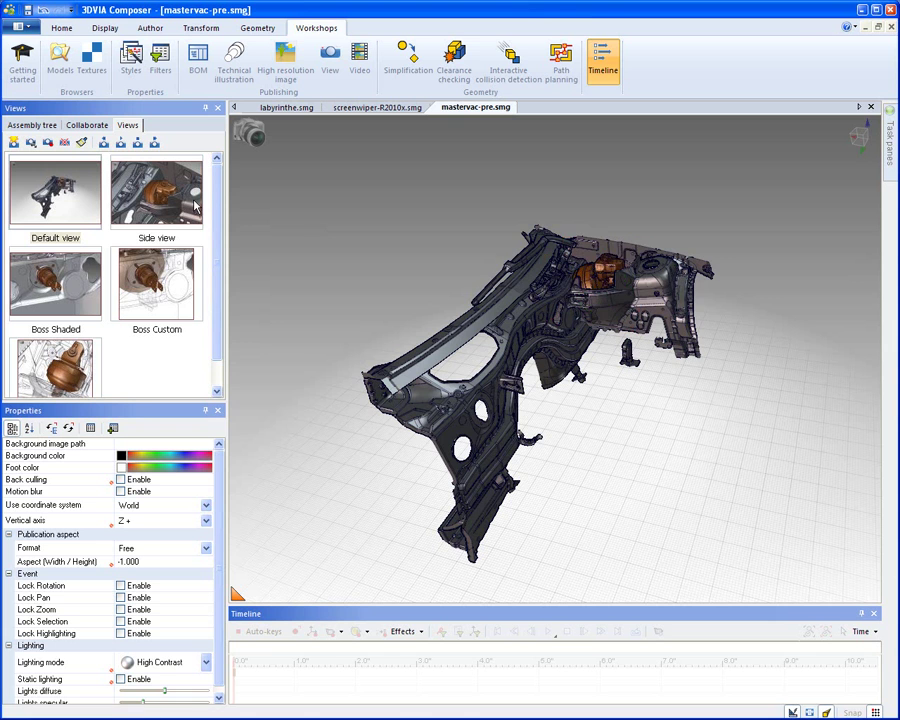
# Step: Review the saved Side and Boss Shaded views, orbiting to face the brown boss head-on
pyautogui.click(156, 195)
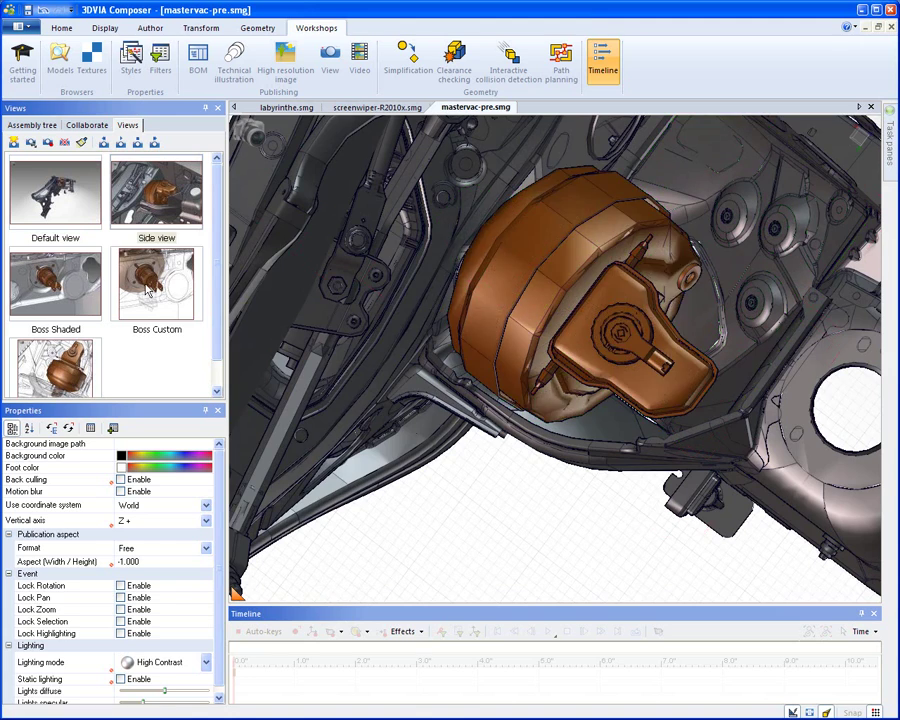
pyautogui.click(57, 286)
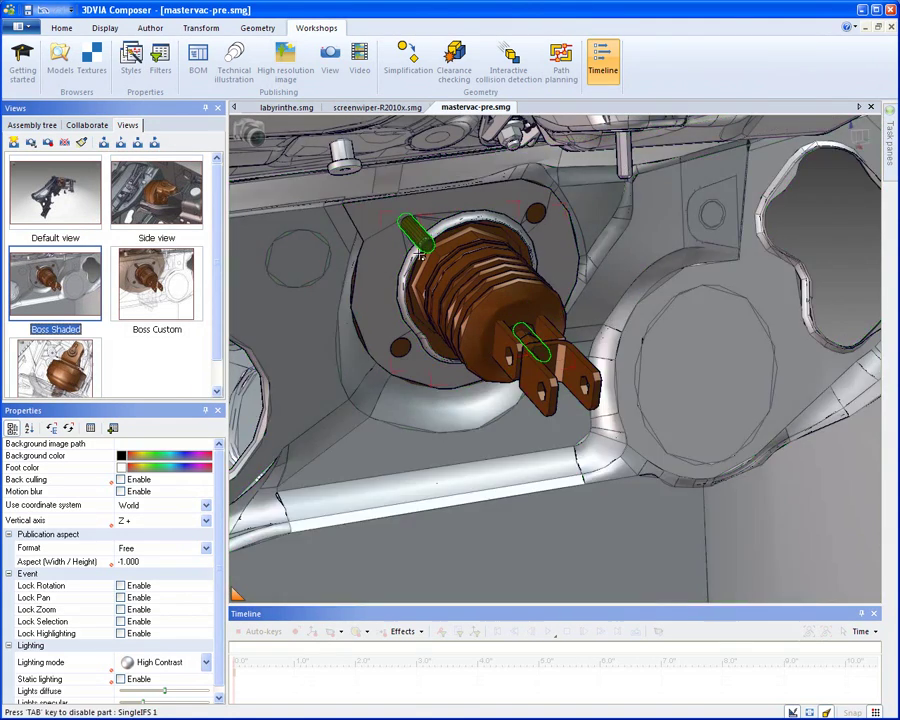
pyautogui.click(424, 238)
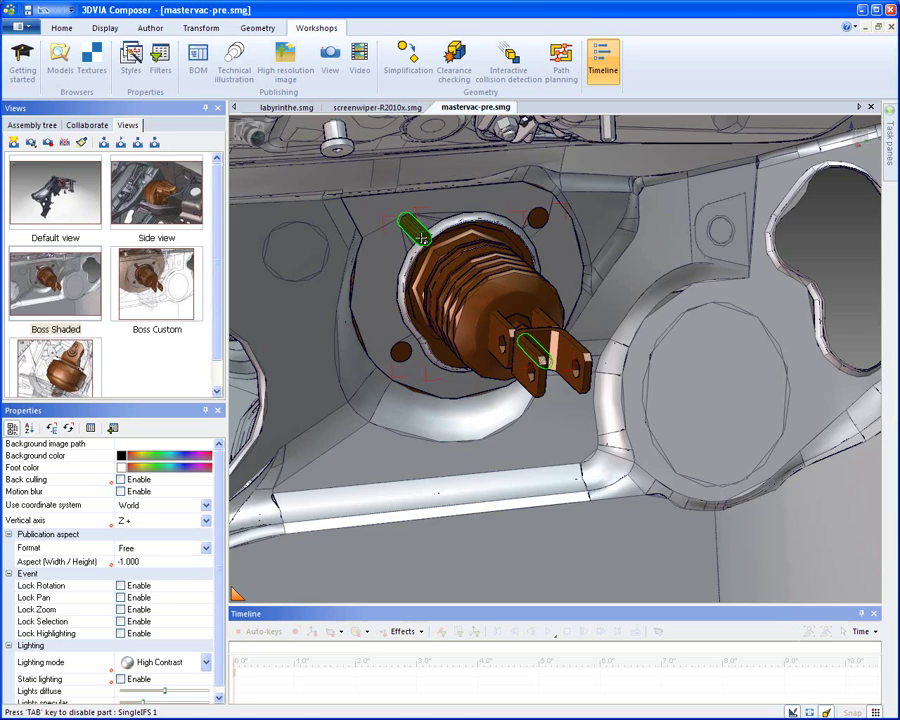
pyautogui.moveTo(424, 238); pyautogui.dragTo(371, 227)
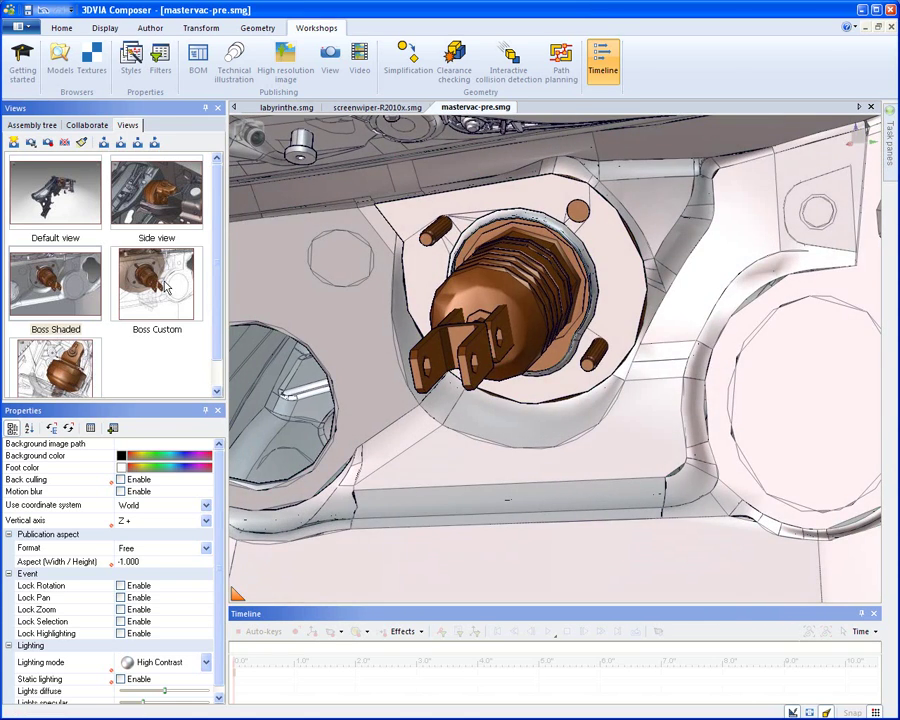
# Step: Review the Boss Custom and fifth saved views, orbiting back to the whole booster assembly
pyautogui.click(162, 289)
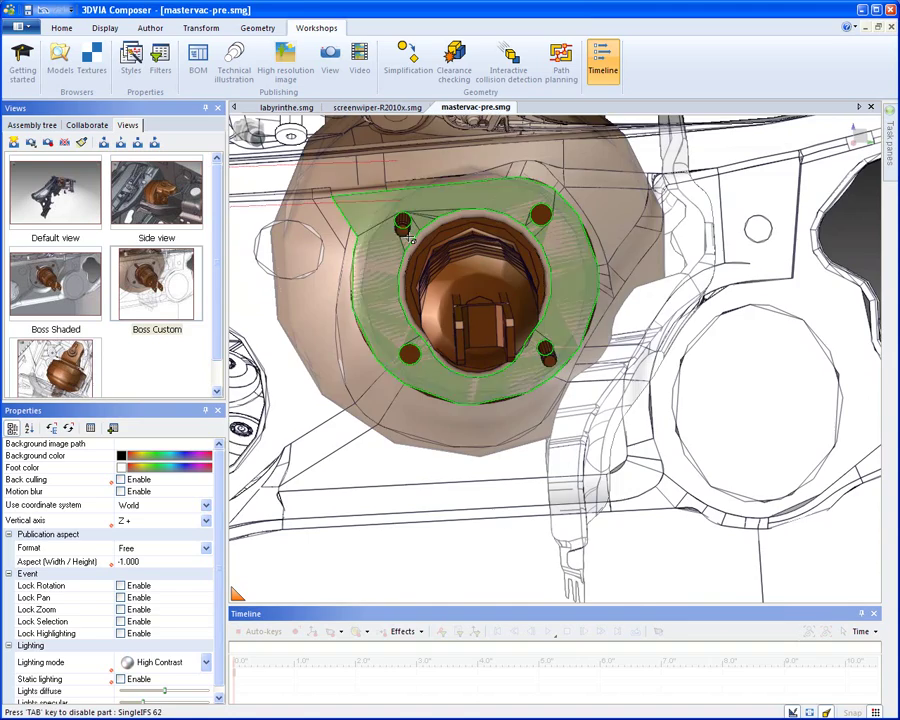
pyautogui.moveTo(428, 262)
pyautogui.mouseDown()
pyautogui.moveTo(395, 225)
pyautogui.moveTo(318, 306)
pyautogui.mouseUp()
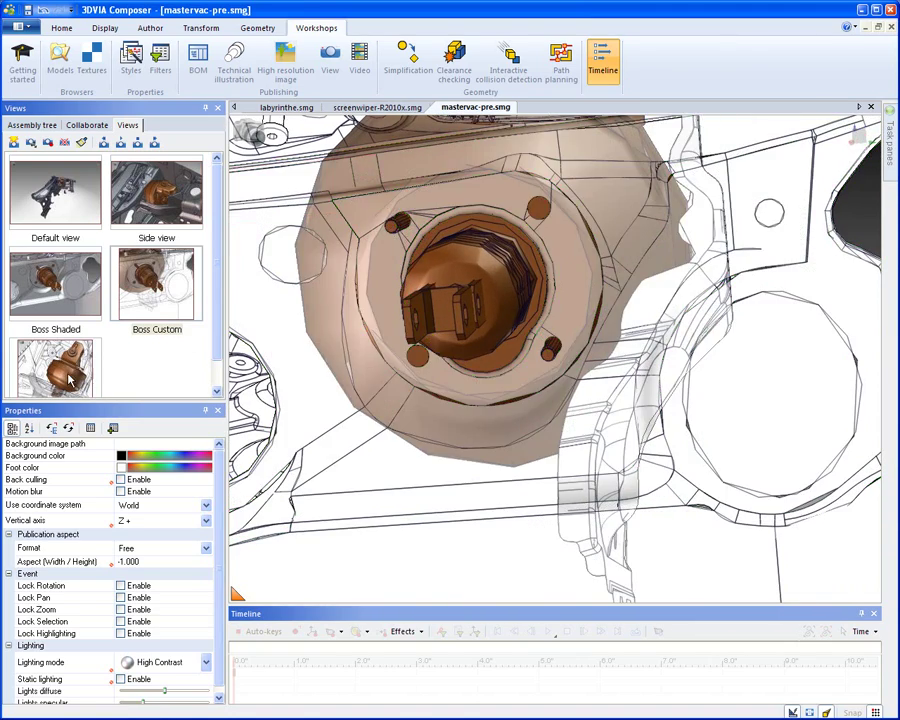
pyautogui.click(55, 367)
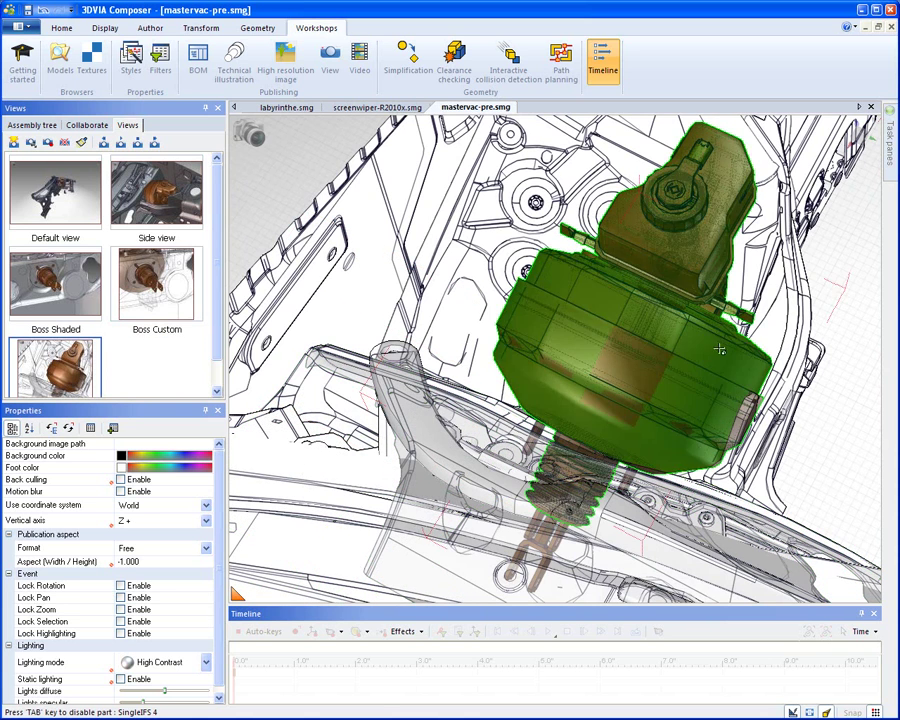
pyautogui.moveTo(724, 385)
pyautogui.mouseDown()
pyautogui.moveTo(709, 373)
pyautogui.moveTo(507, 335)
pyautogui.moveTo(532, 344)
pyautogui.mouseUp()
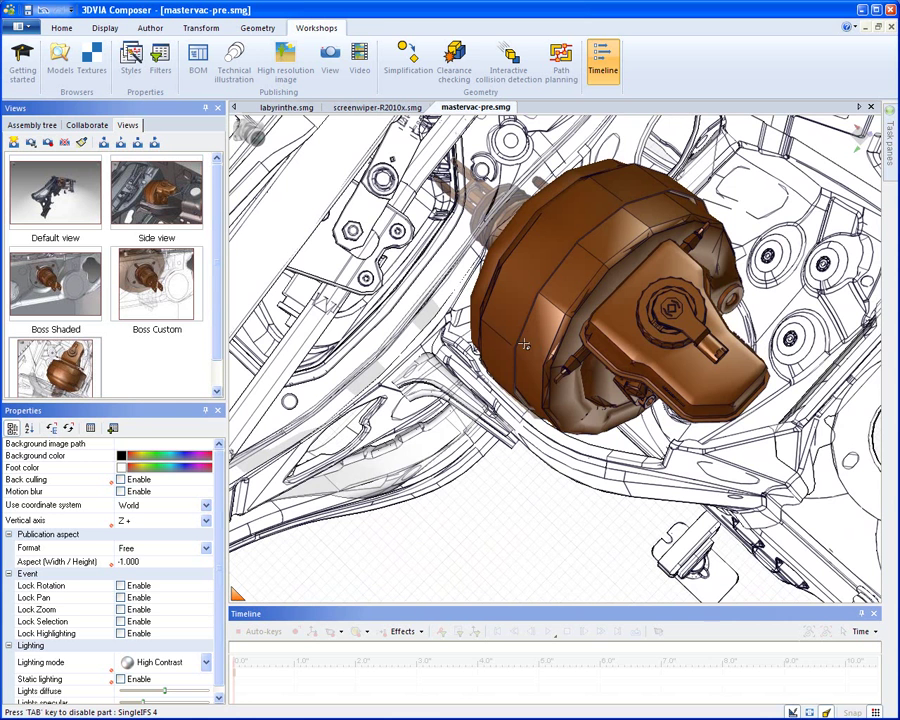
# Step: With the timeline active at 5 s, move the mastervac booster up and out to the upper right
pyautogui.click(487, 661)
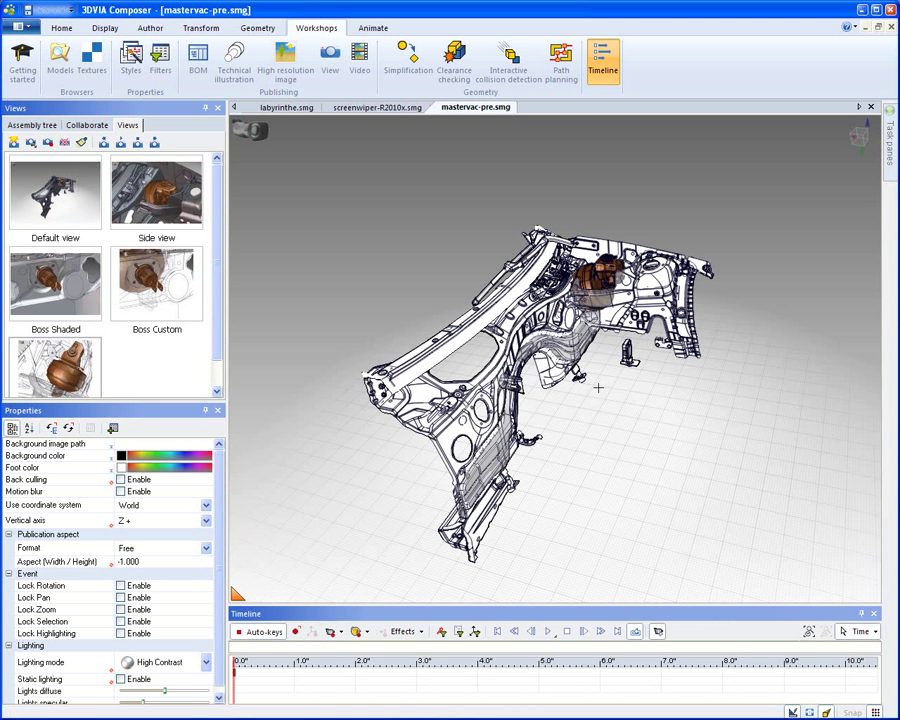
pyautogui.scroll(5, 600, 283)
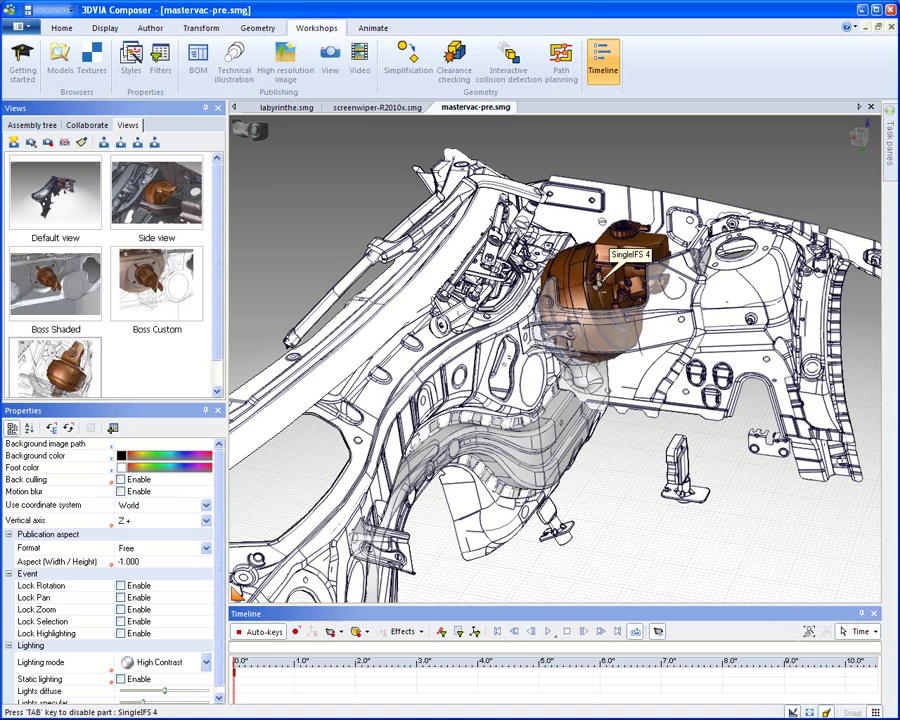
pyautogui.scroll(2, 600, 285)
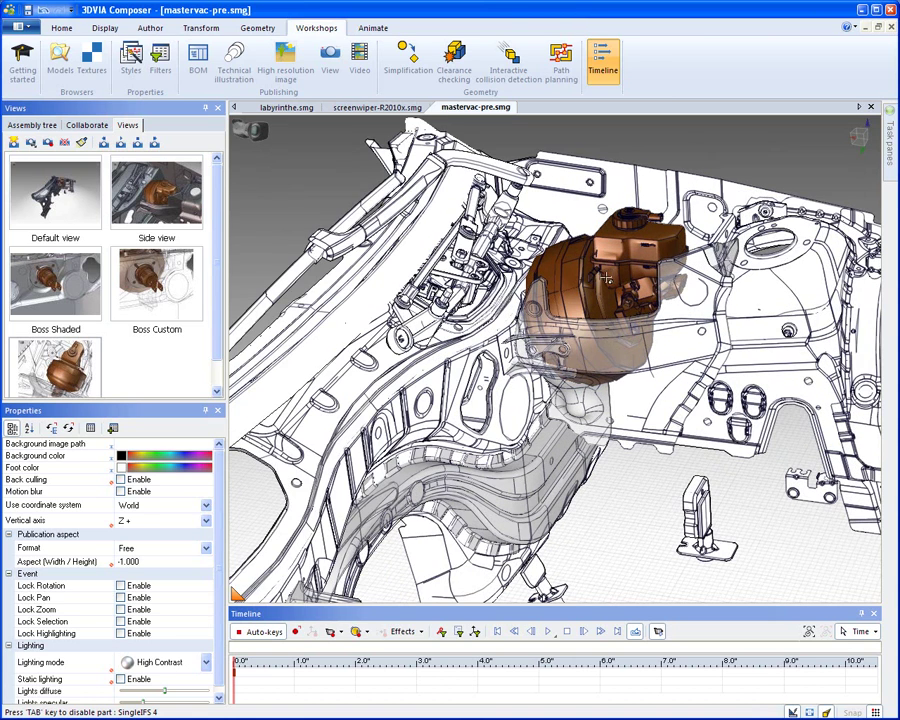
pyautogui.moveTo(595, 281); pyautogui.dragTo(511, 360, button='middle')
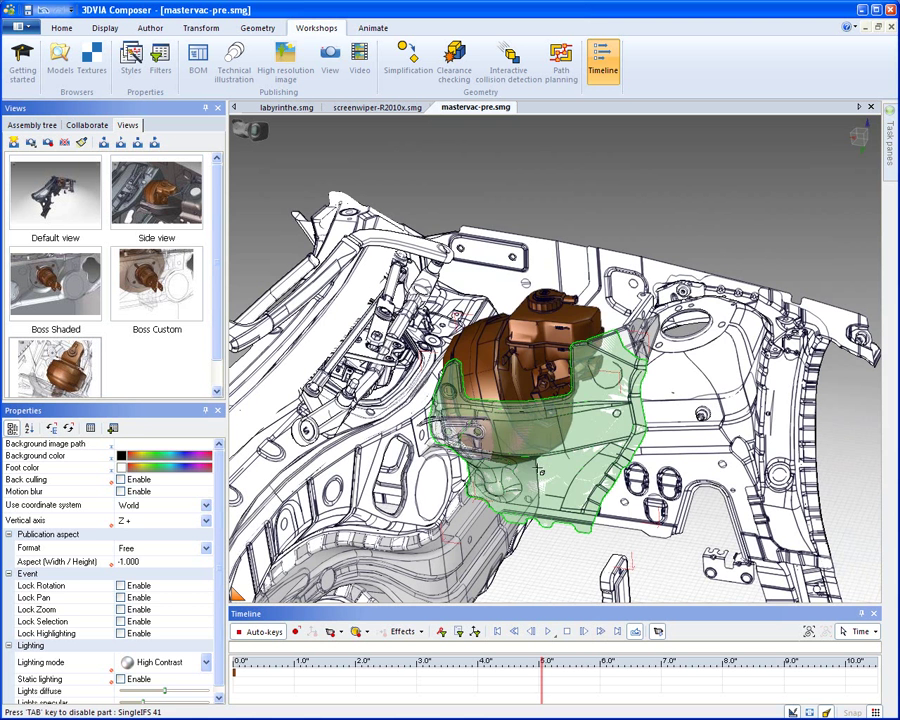
pyautogui.click(535, 348)
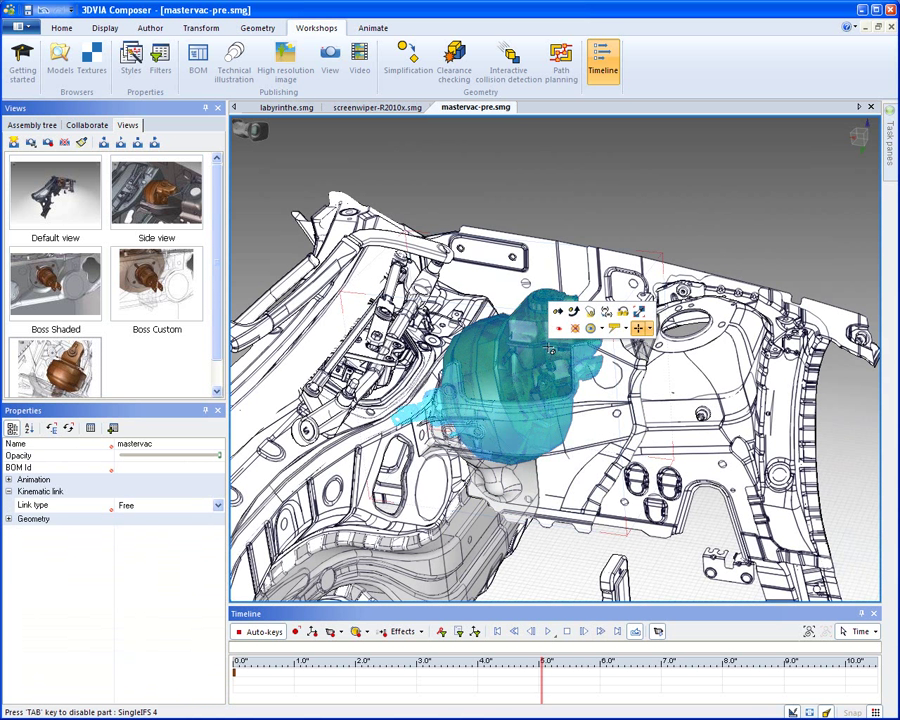
pyautogui.click(558, 314)
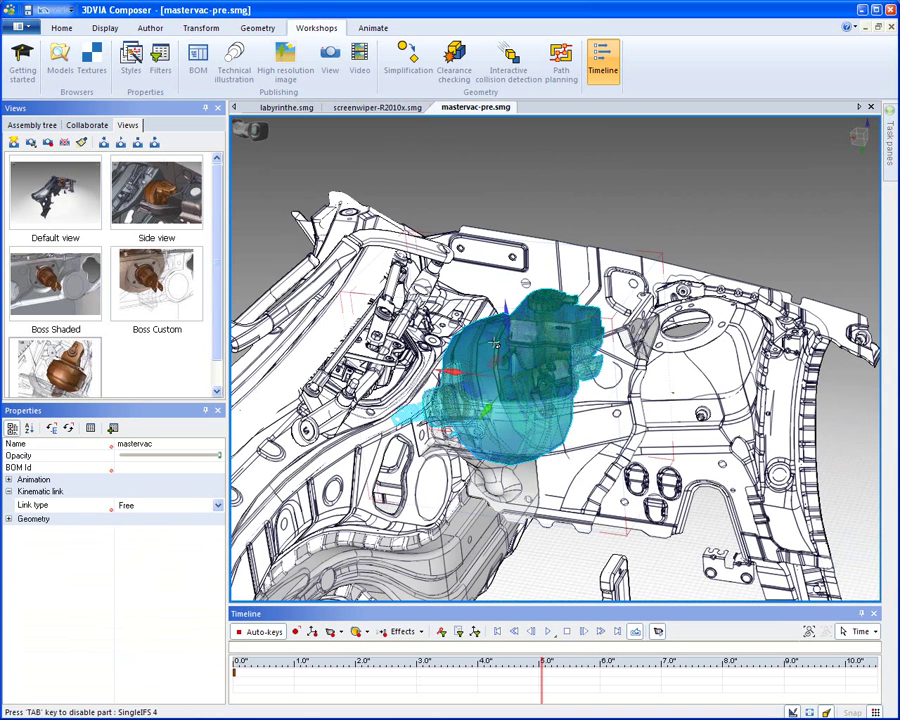
pyautogui.moveTo(484, 358); pyautogui.dragTo(734, 176)
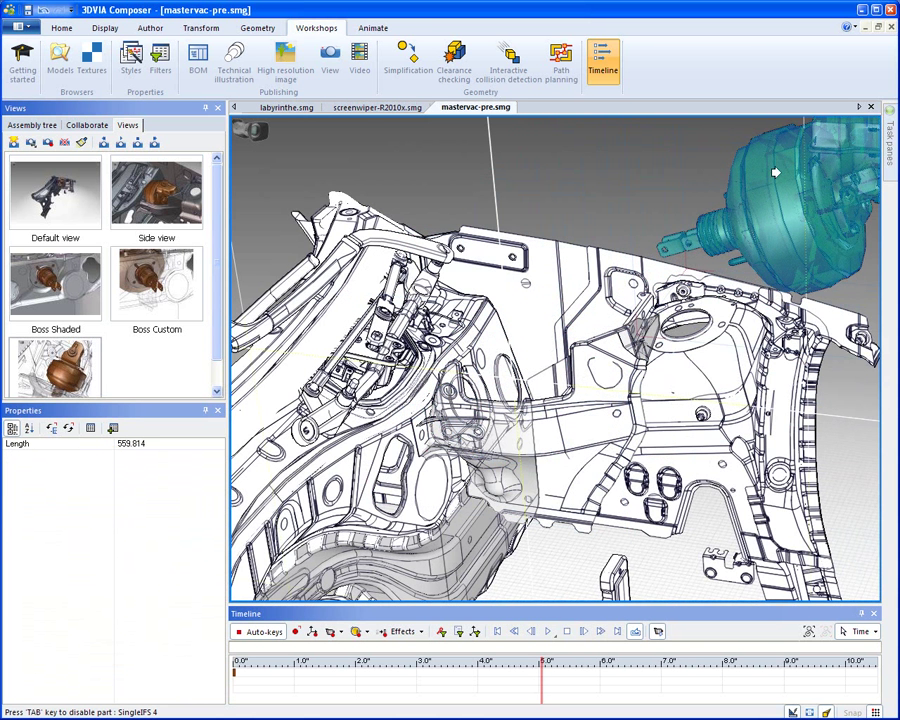
# Step: Play the booster extraction animation from the start, then stop at its end
pyautogui.click(510, 650)
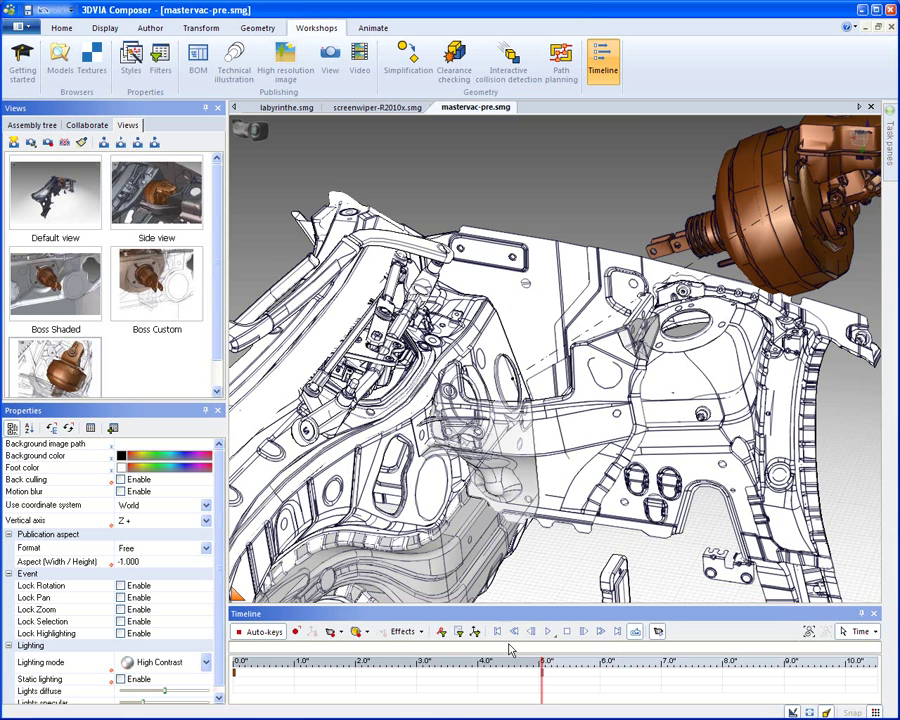
pyautogui.click(506, 634)
pyautogui.click(548, 632)
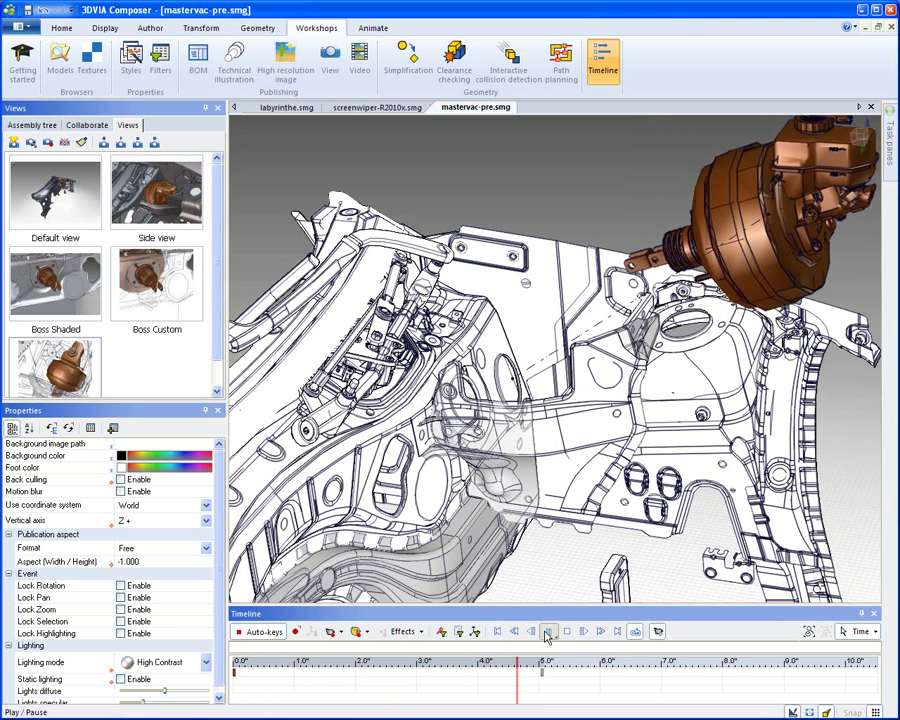
pyautogui.click(548, 632)
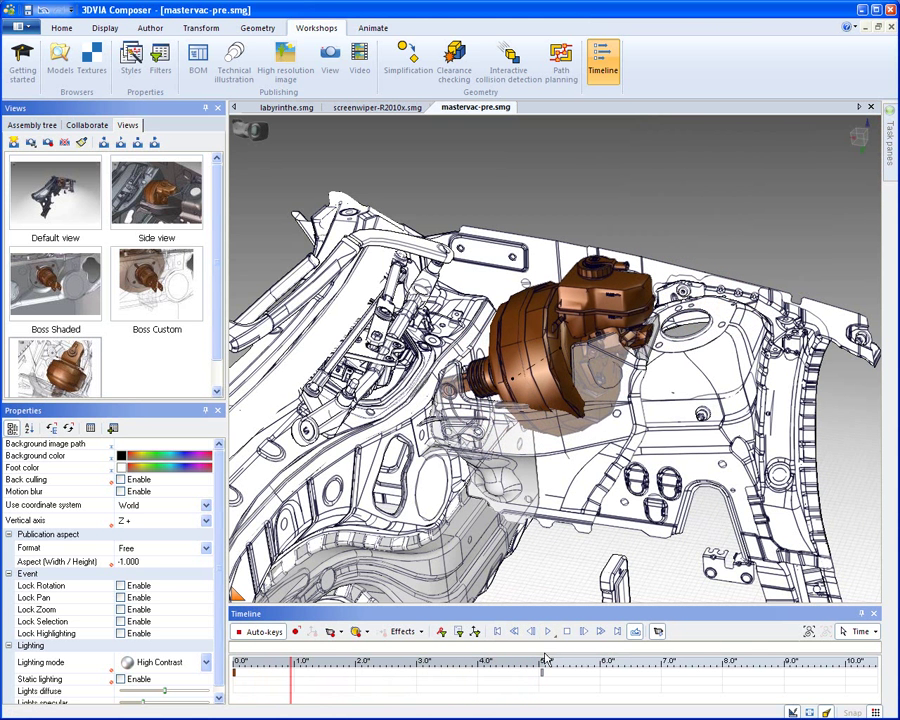
pyautogui.click(543, 662)
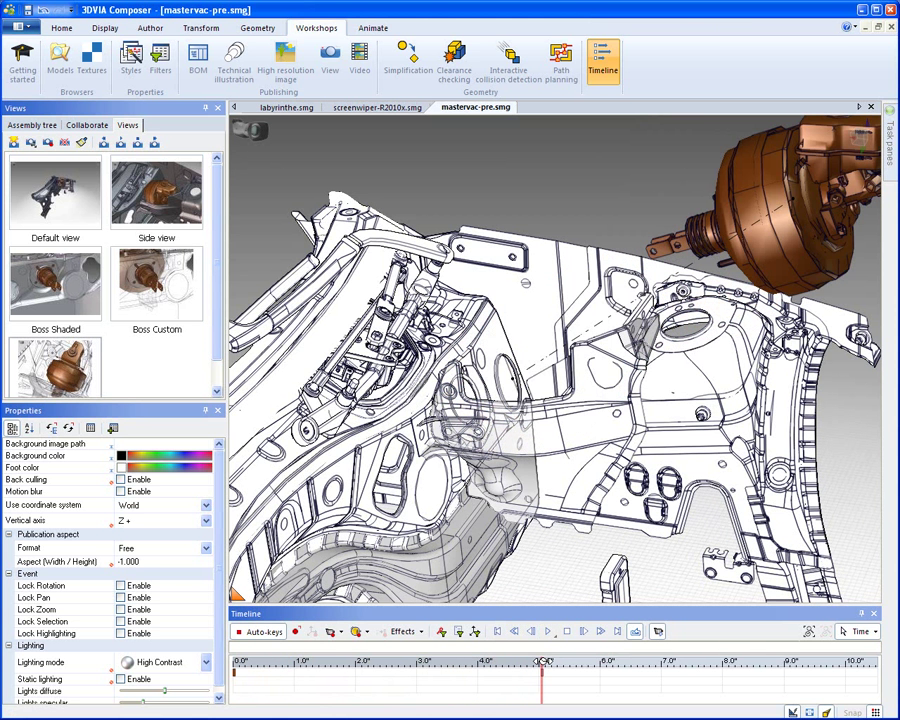
# Step: Solve and optimize a collision-free removal path for the booster via Path planning
pyautogui.click(561, 62)
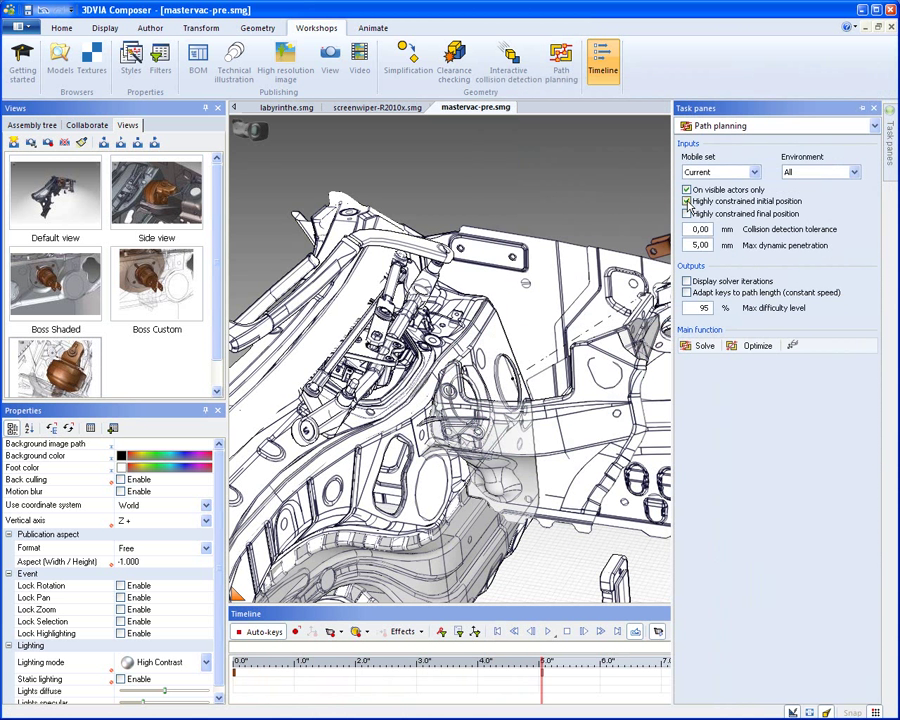
pyautogui.click(697, 345)
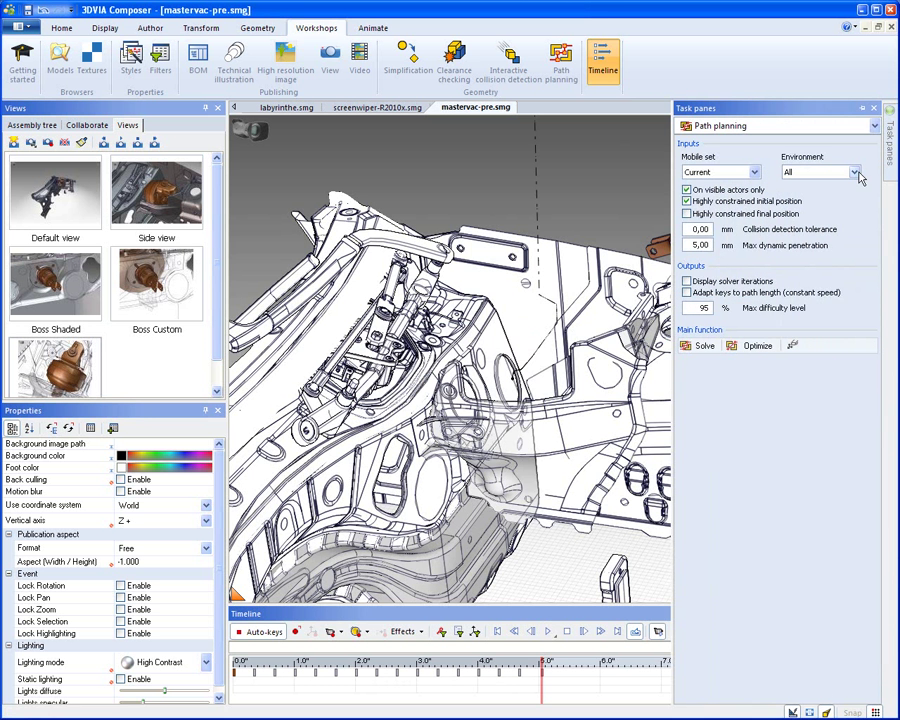
pyautogui.click(757, 345)
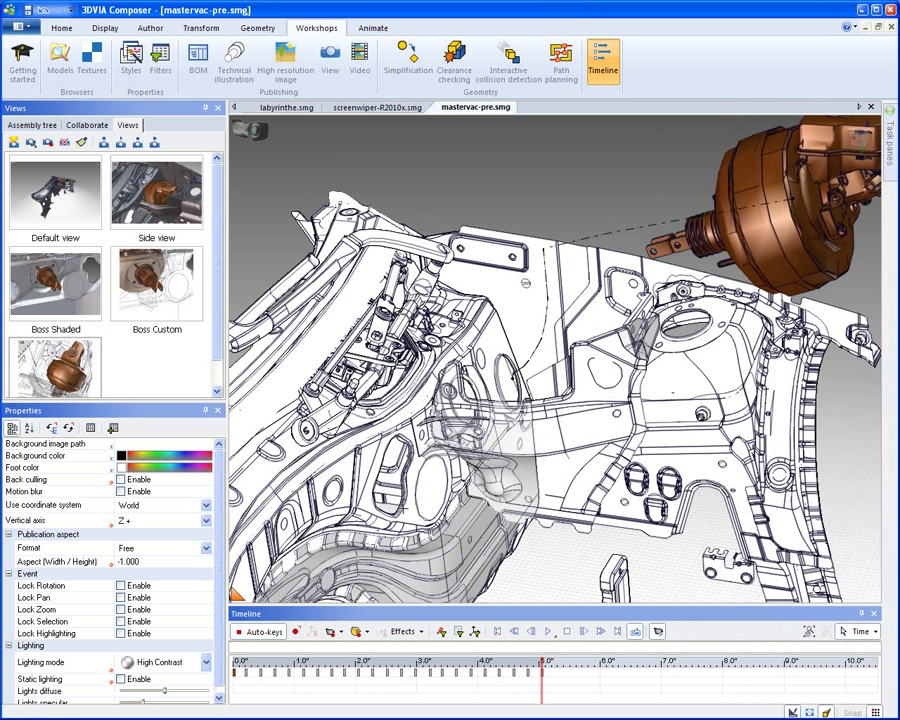
pyautogui.click(497, 631)
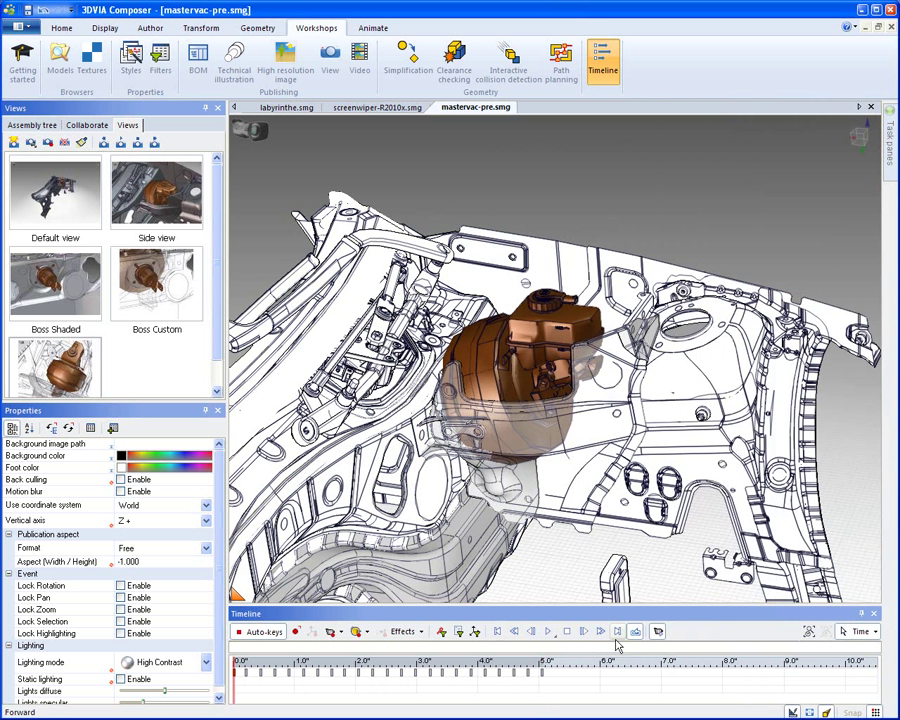
pyautogui.click(550, 634)
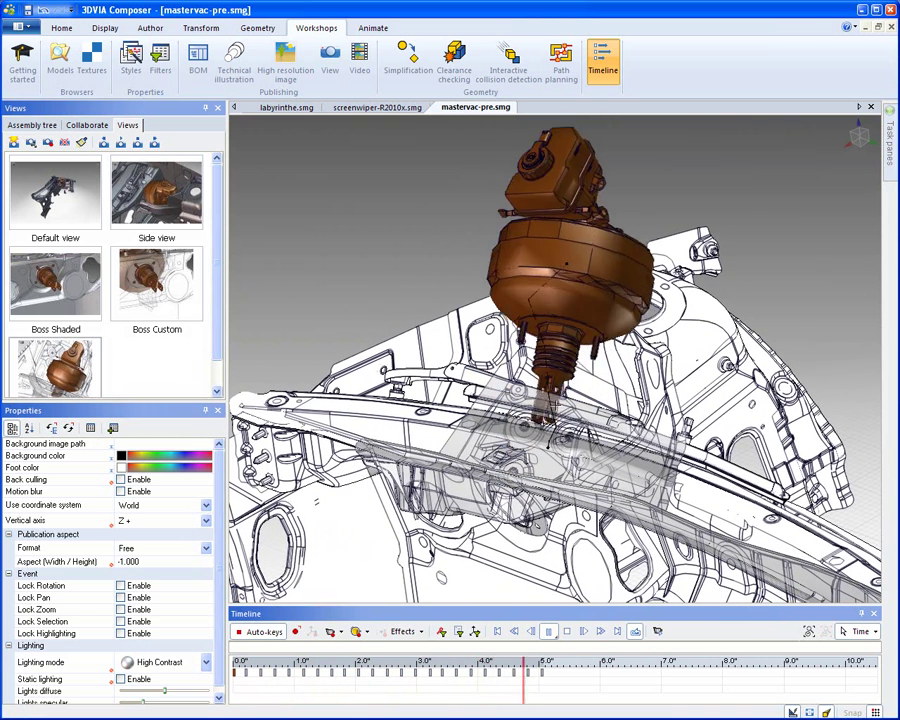
pyautogui.click(566, 631)
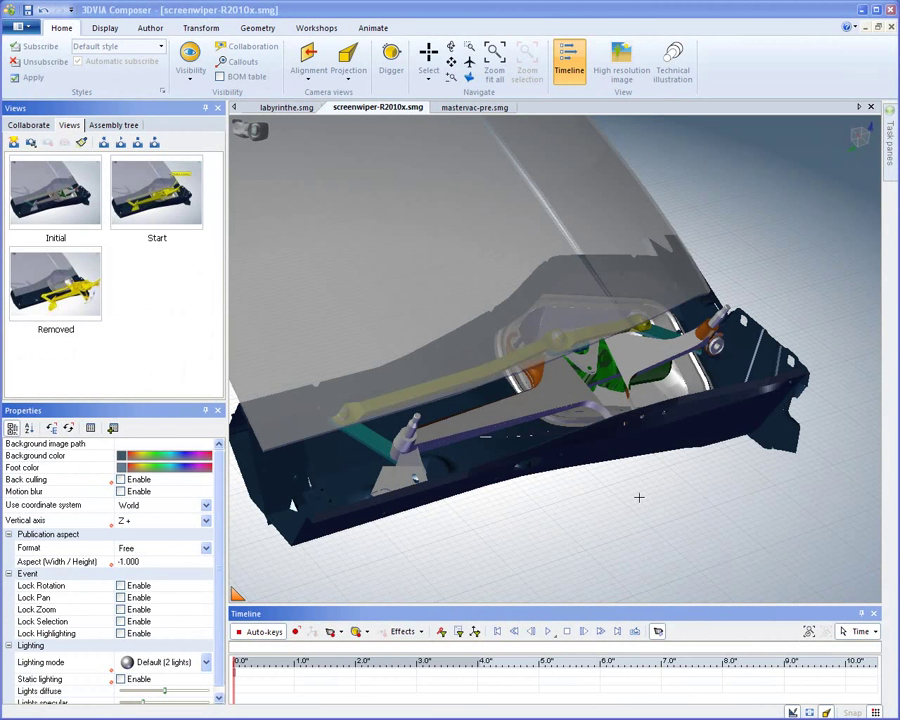
# Step: Show the Start view and follow the Remove Assembly callout's link to the Removed view, twice
pyautogui.click(145, 185)
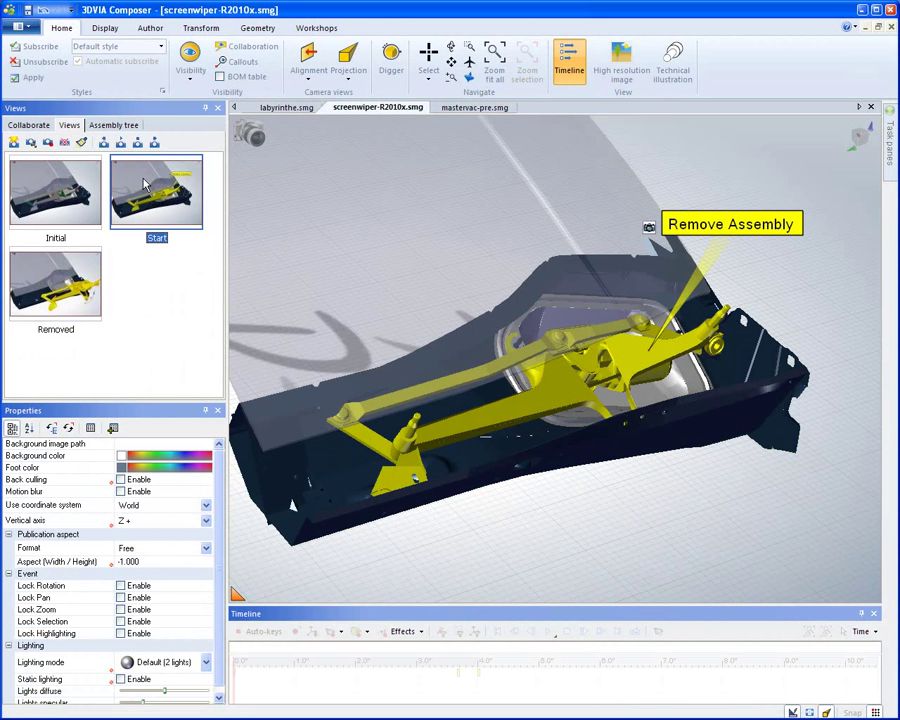
pyautogui.click(647, 228)
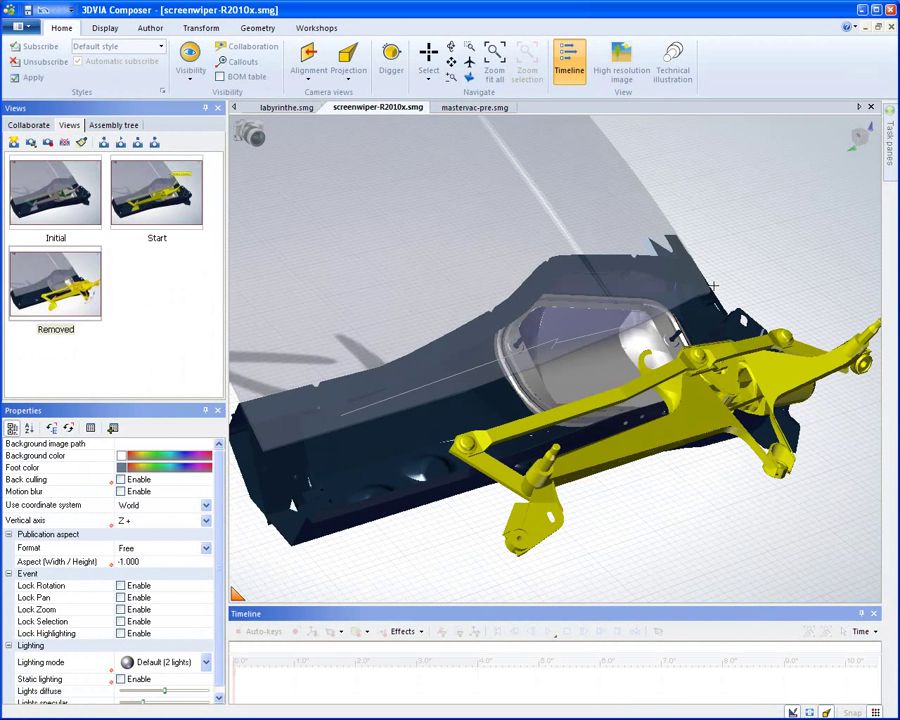
pyautogui.click(146, 200)
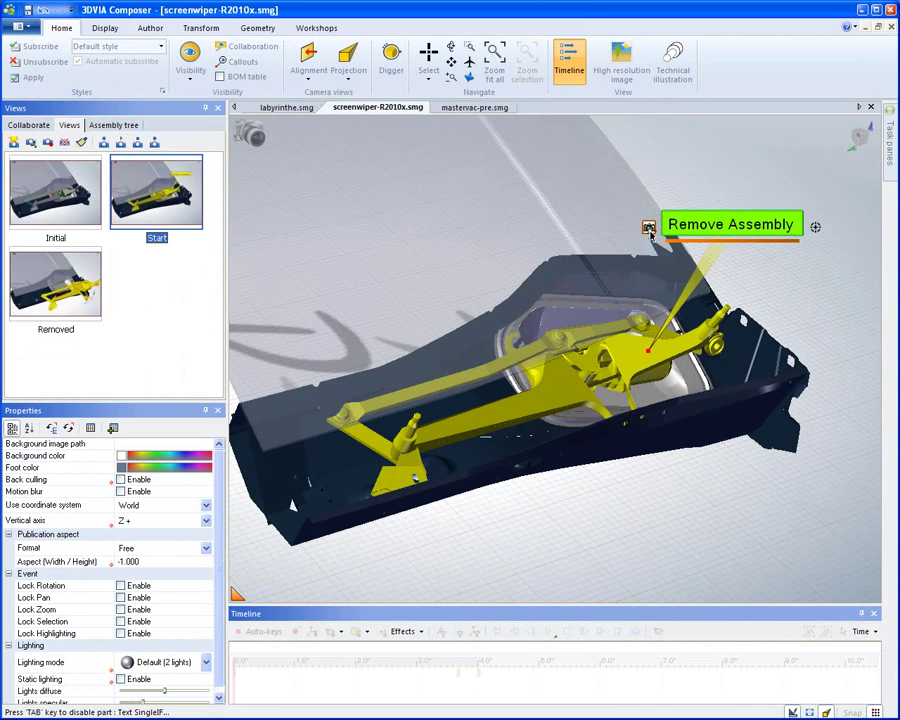
pyautogui.click(649, 230)
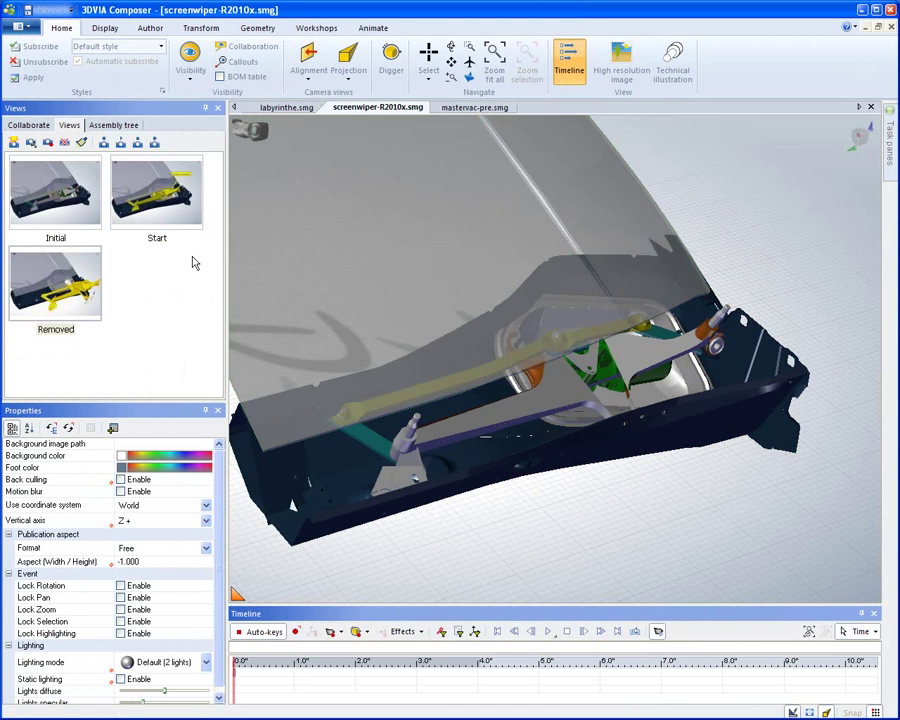
# Step: Place the Start view at 0 s and the Removed view near 5 s on the timeline
pyautogui.moveTo(140, 188); pyautogui.dragTo(236, 680)
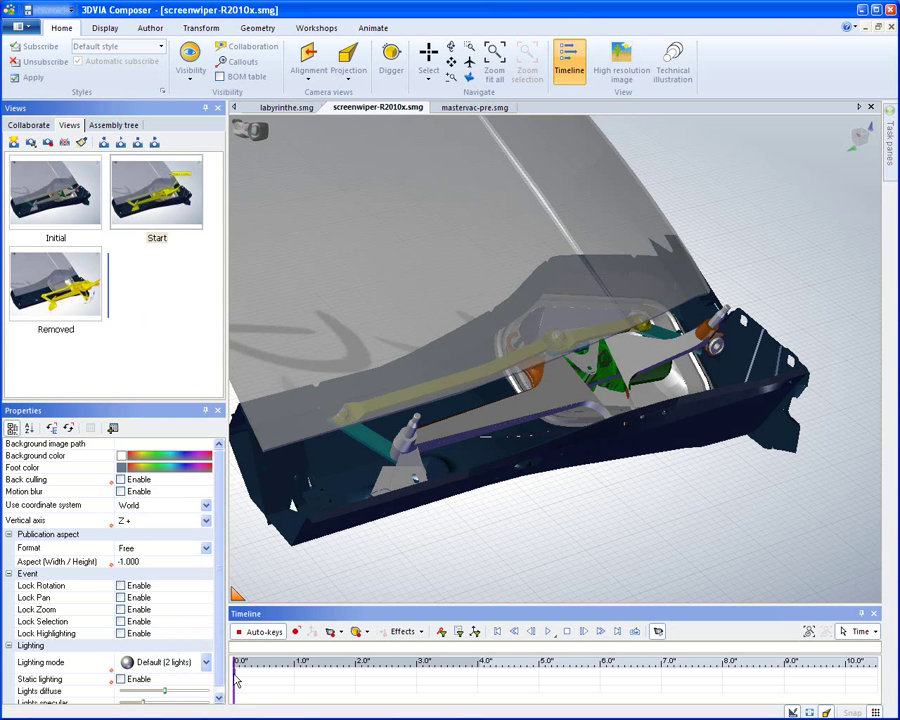
pyautogui.moveTo(55, 285); pyautogui.dragTo(541, 674)
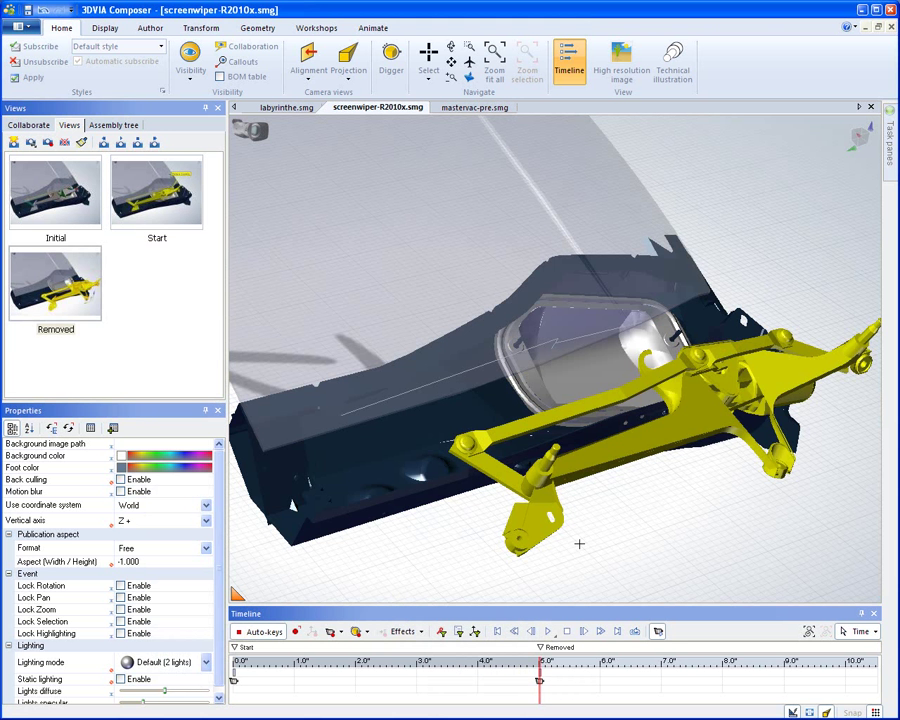
pyautogui.click(113, 125)
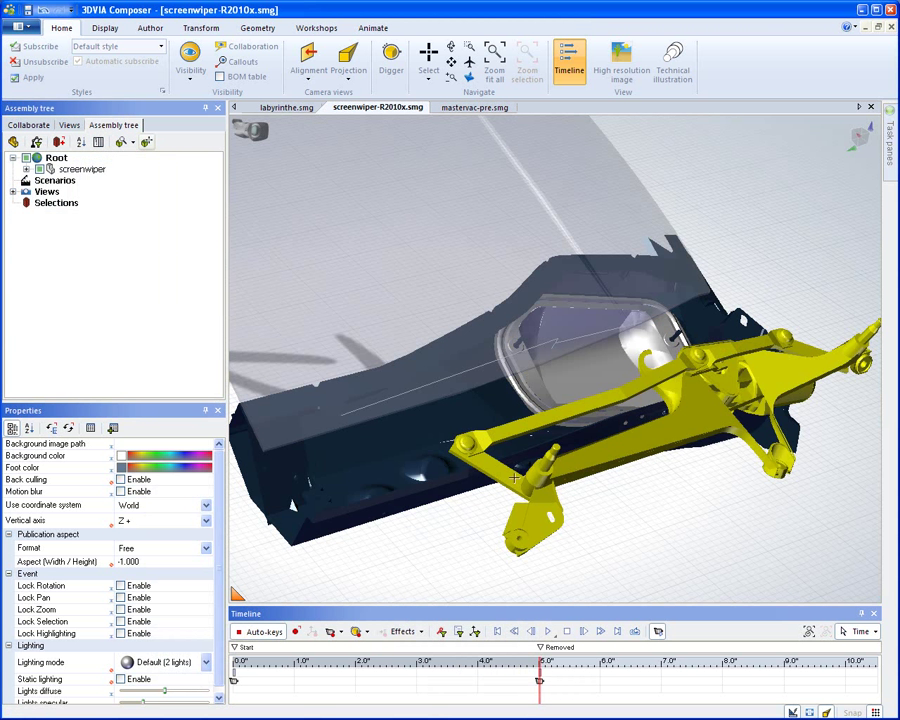
# Step: Select the whole wiper assembly in the Assembly tree for path planning
pyautogui.click(541, 522)
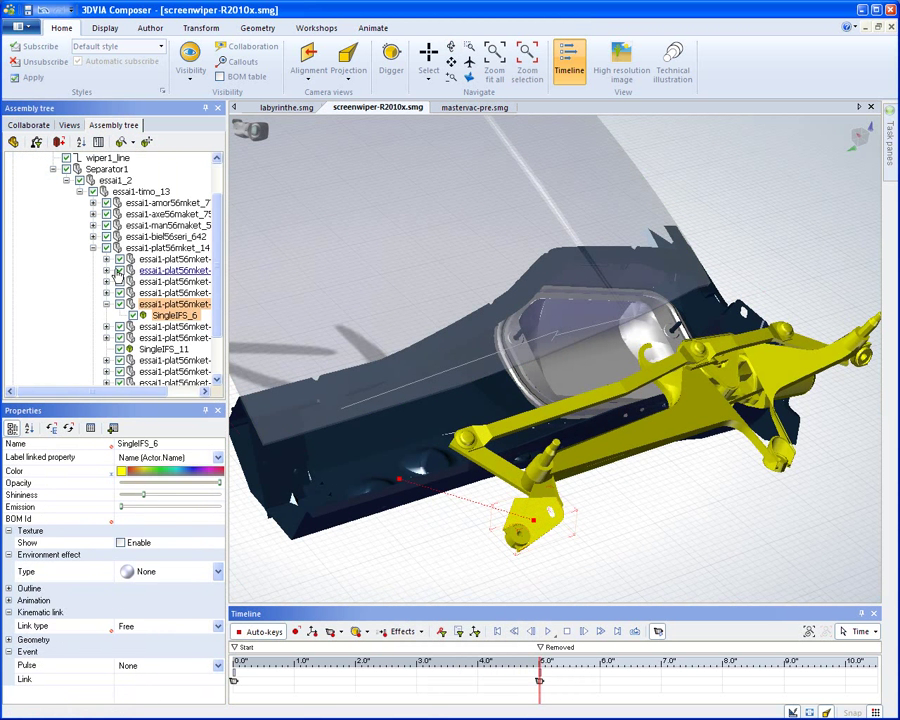
pyautogui.click(616, 368)
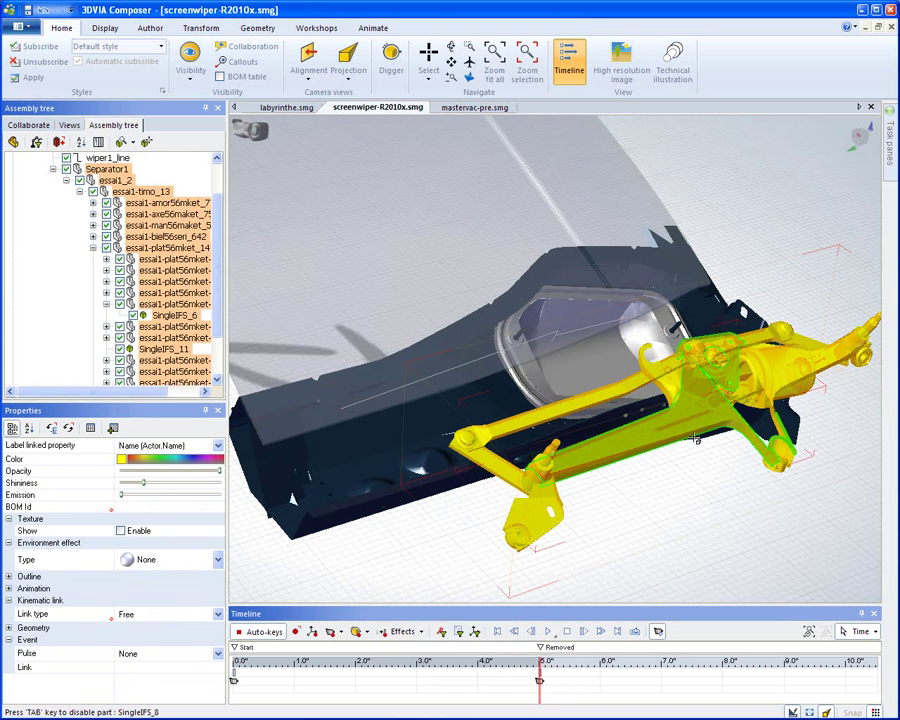
pyautogui.click(316, 27)
# Step: Solve a collision-free removal path for the wiper assembly via Path planning, then dismiss it
pyautogui.click(562, 70)
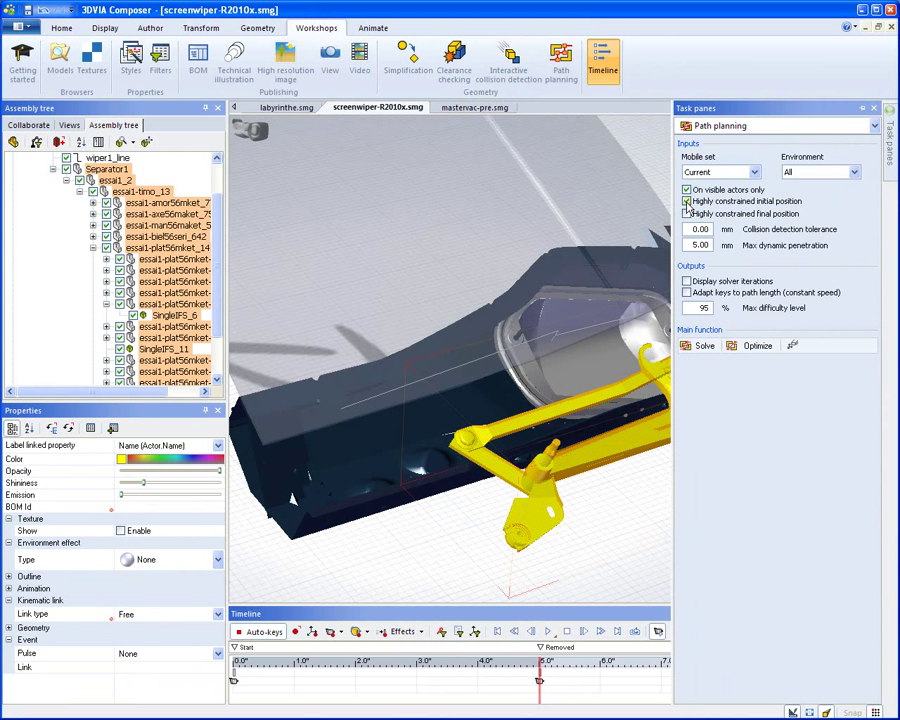
pyautogui.click(703, 345)
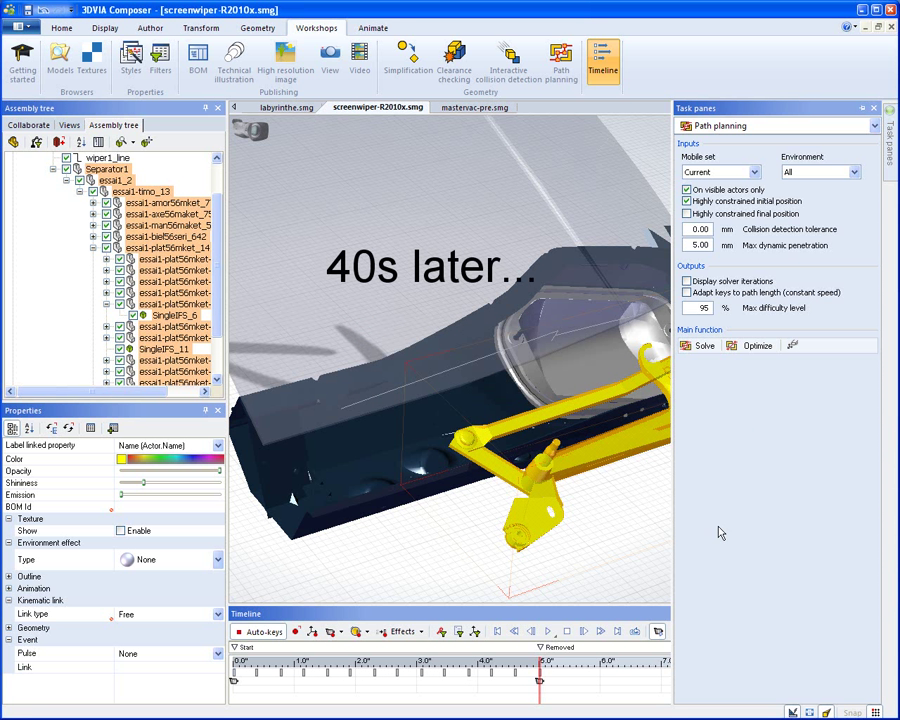
pyautogui.click(644, 544)
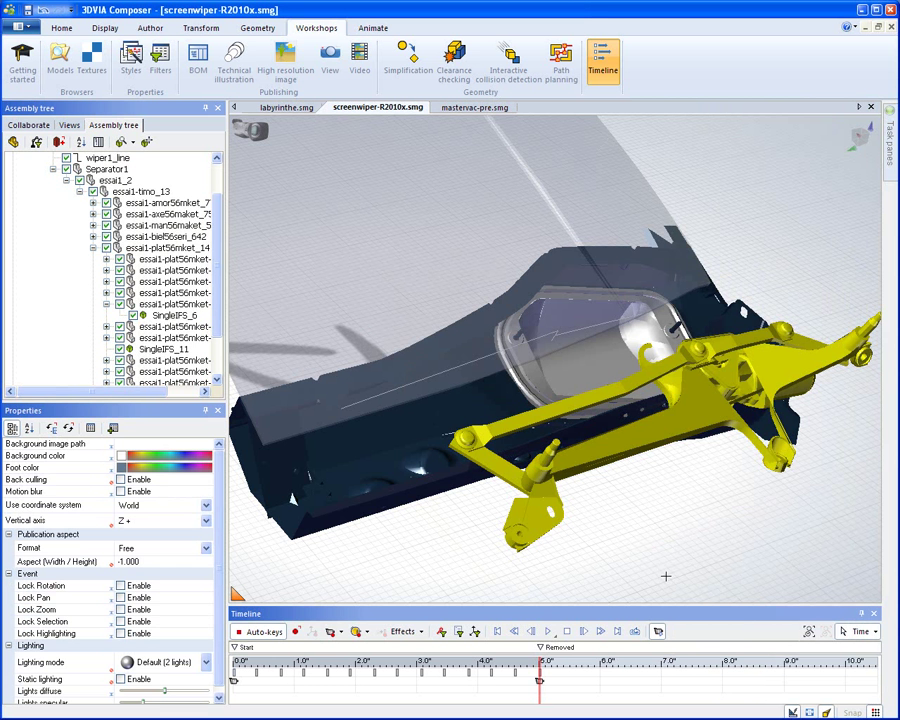
pyautogui.click(548, 632)
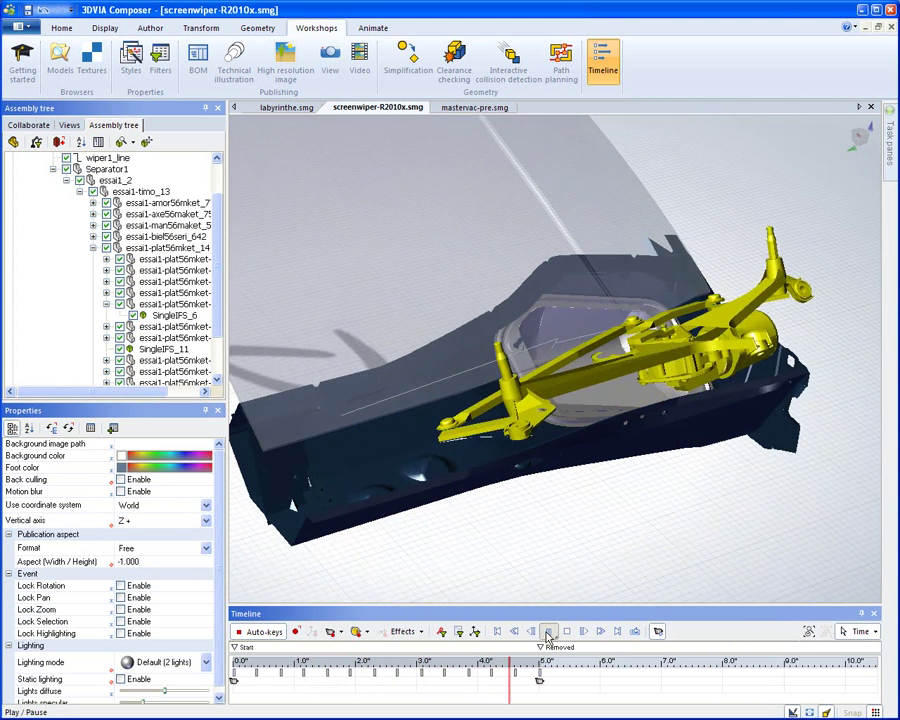
pyautogui.click(548, 633)
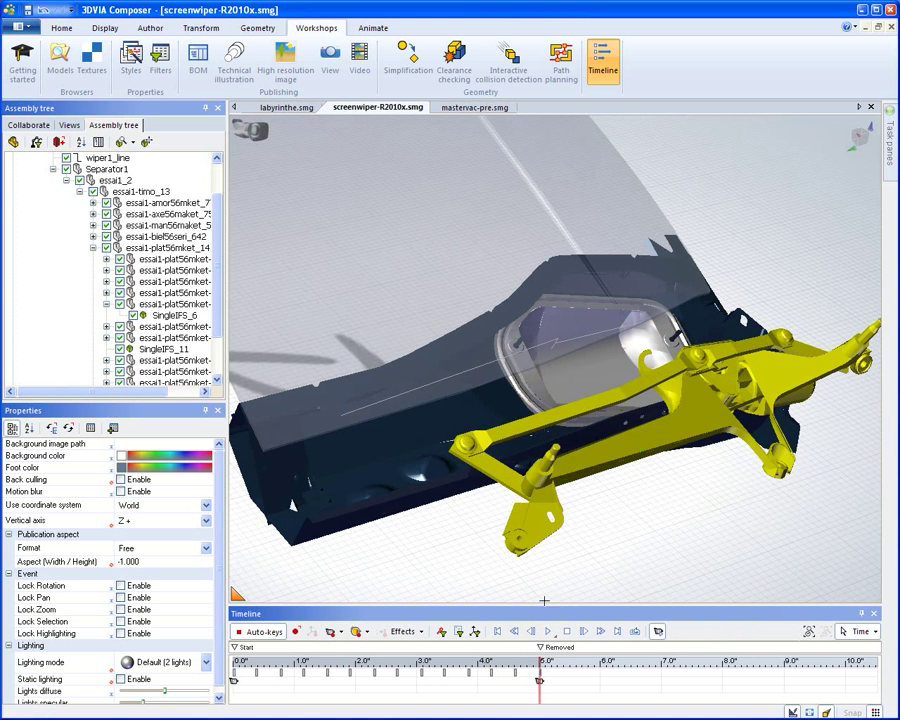
# Step: In the Start view, make the Remove Assembly callout's link play a marker sequence
pyautogui.click(71, 125)
pyautogui.click(170, 170)
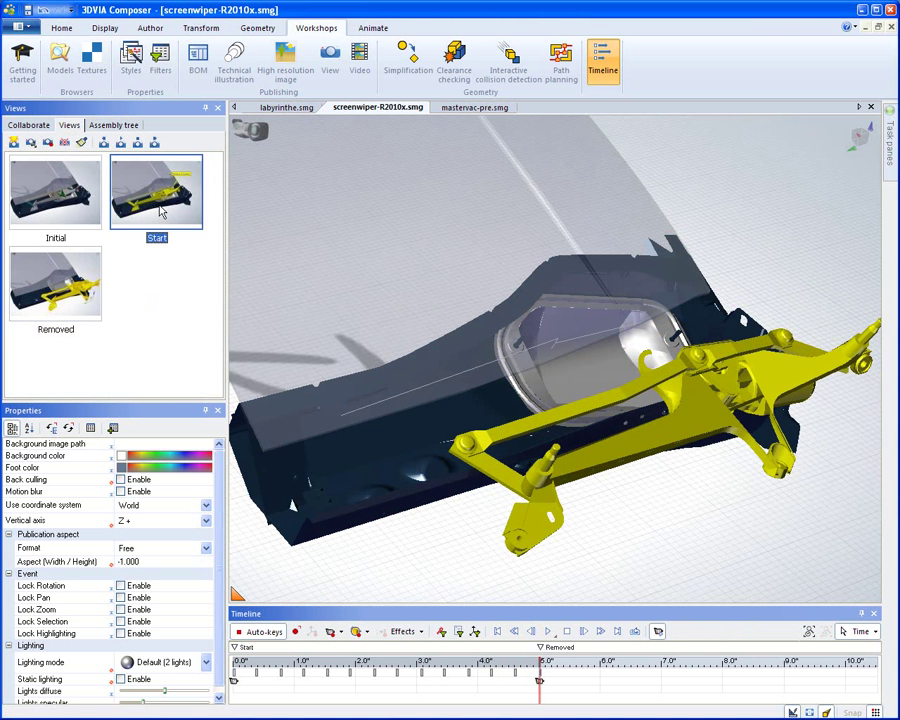
pyautogui.click(709, 224)
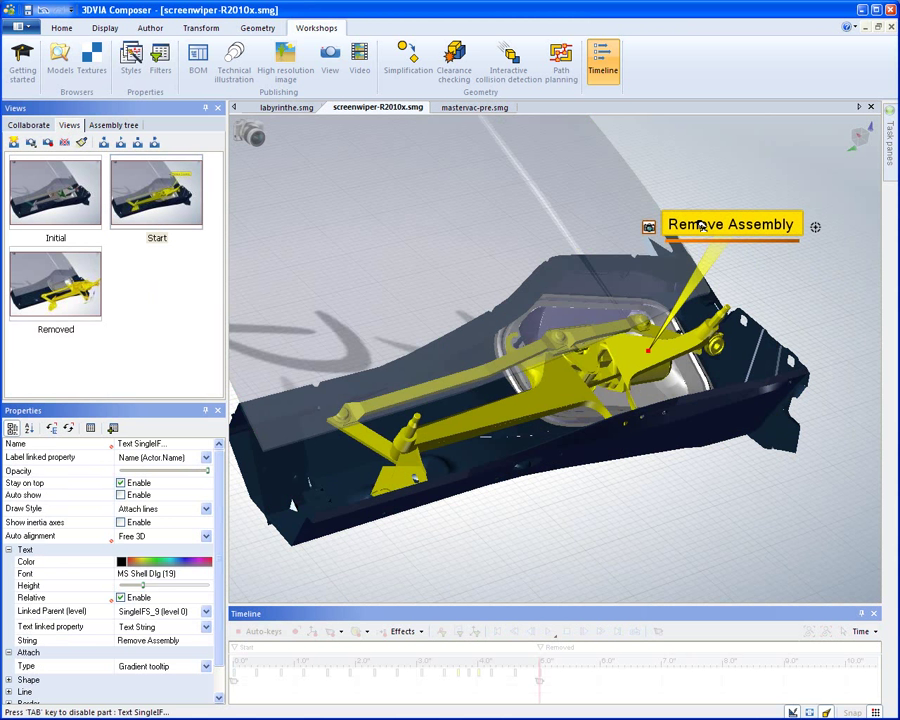
pyautogui.scroll(-1, 216, 627)
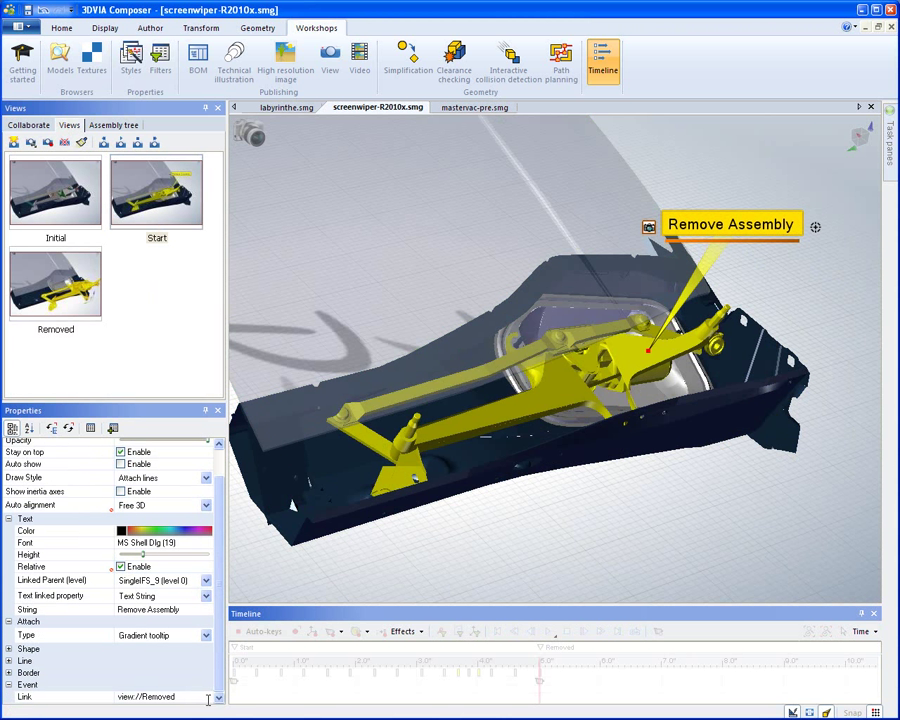
pyautogui.click(217, 697)
pyautogui.click(415, 495)
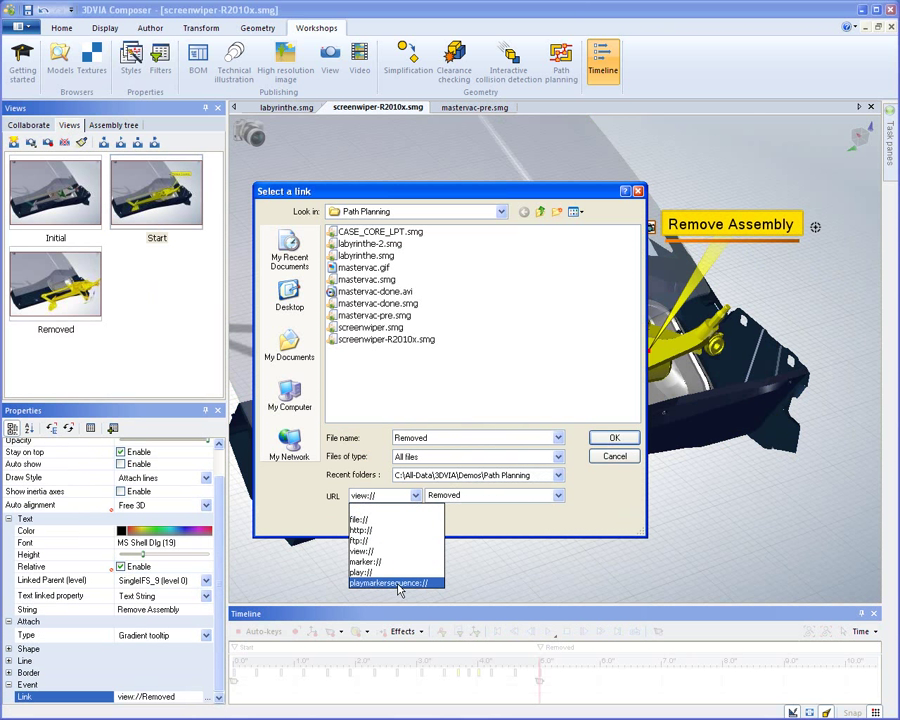
pyautogui.click(398, 583)
# Step: Start the sequence from the Start marker, confirm, and update the Start view
pyautogui.click(490, 496)
pyautogui.click(450, 517)
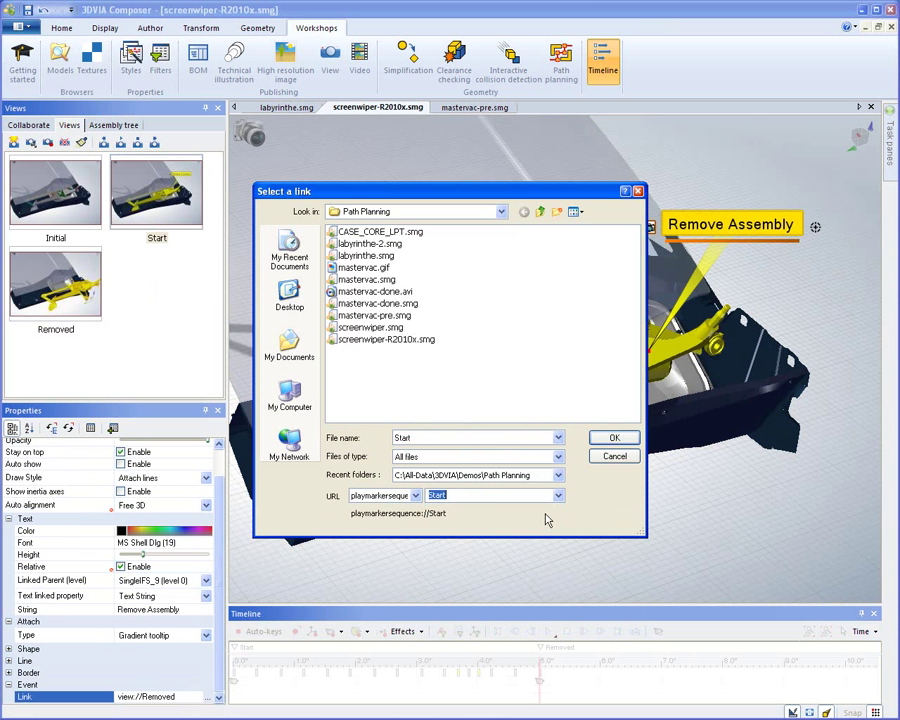
pyautogui.click(612, 441)
pyautogui.rightClick(134, 178)
pyautogui.click(190, 202)
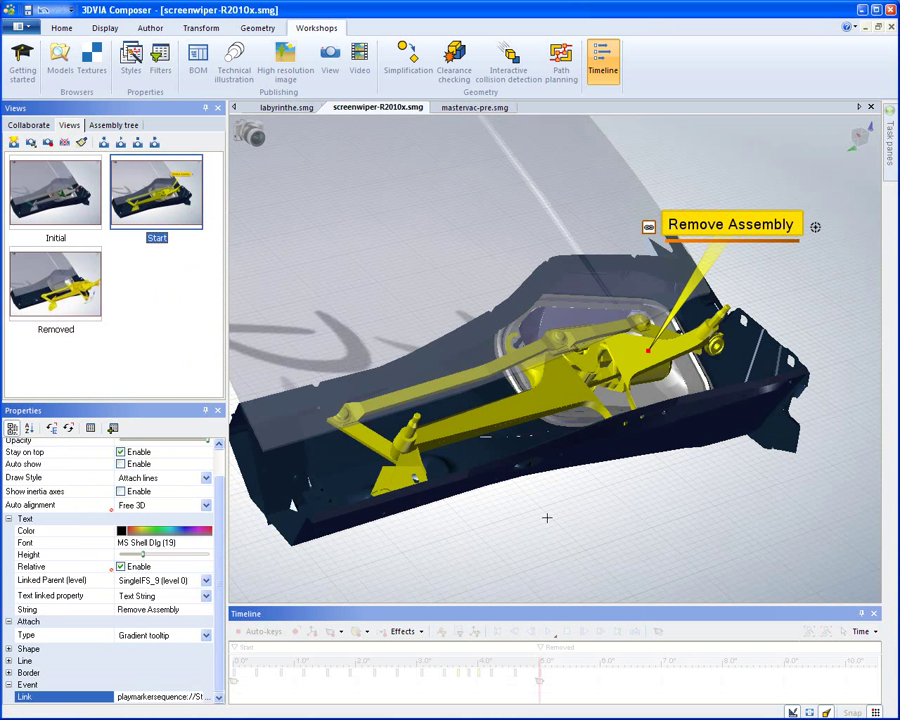
# Step: Trigger the Remove Assembly callout to play the removal sequence and view it from above
pyautogui.click(628, 542)
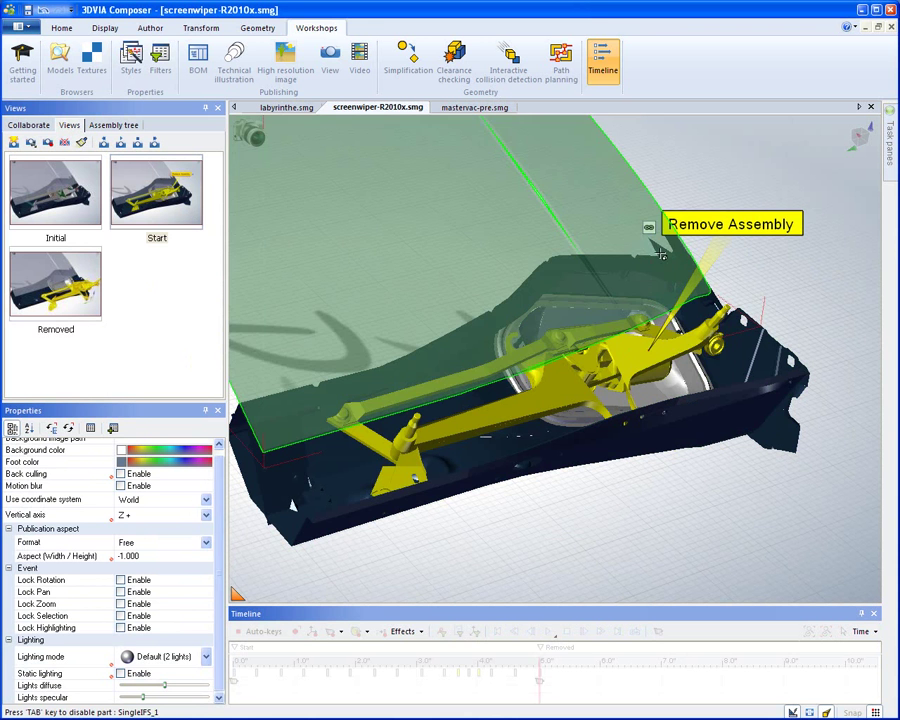
pyautogui.click(648, 227)
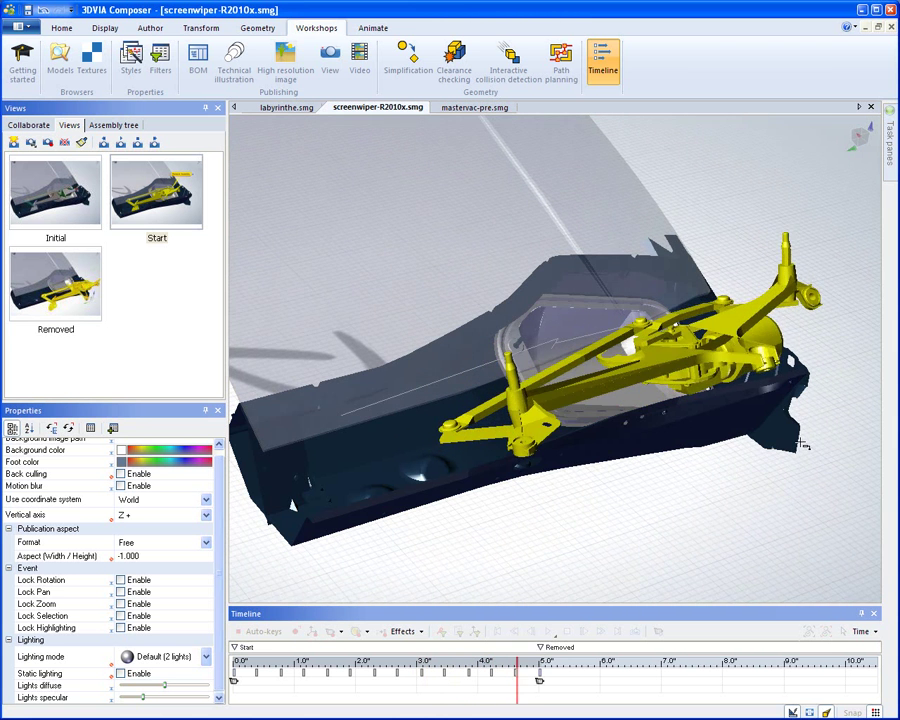
pyautogui.moveTo(799, 435); pyautogui.dragTo(839, 464)
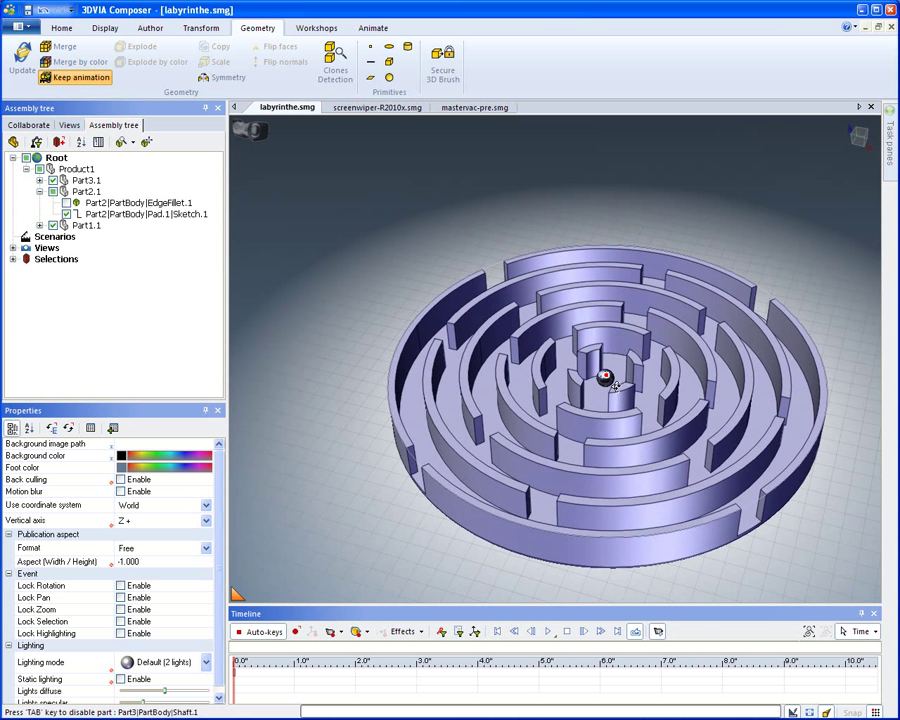
pyautogui.click(601, 364)
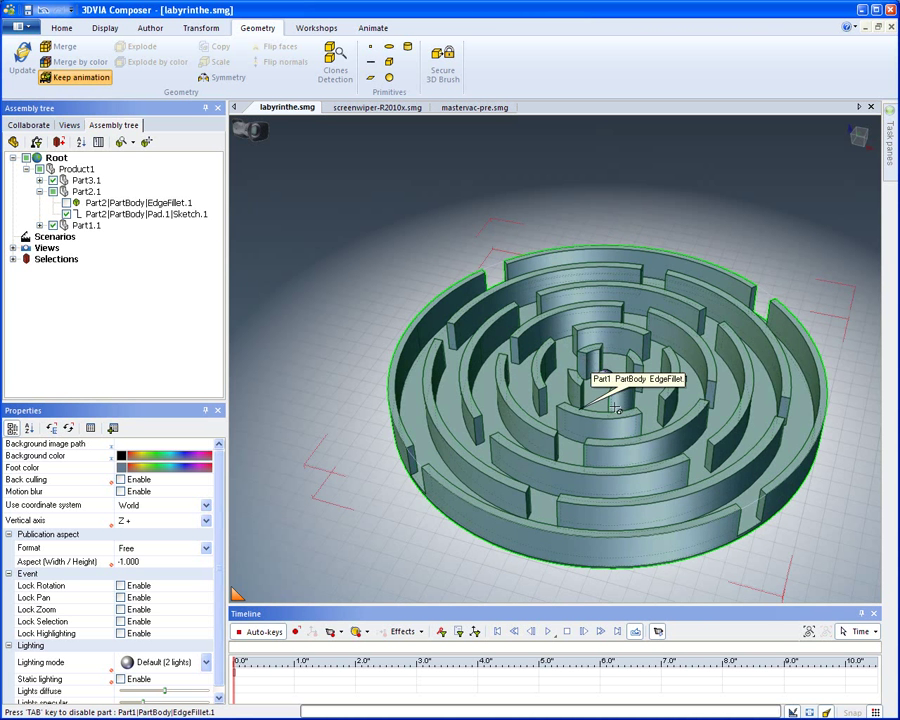
pyautogui.click(605, 377)
pyautogui.moveTo(605, 377); pyautogui.dragTo(611, 331)
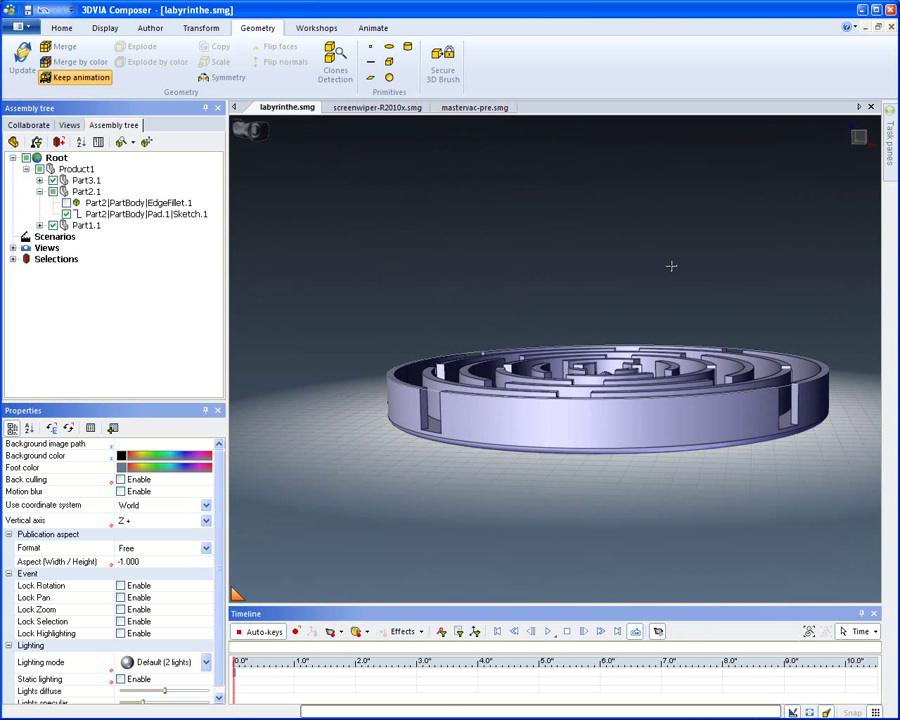
pyautogui.moveTo(602, 345); pyautogui.dragTo(607, 390)
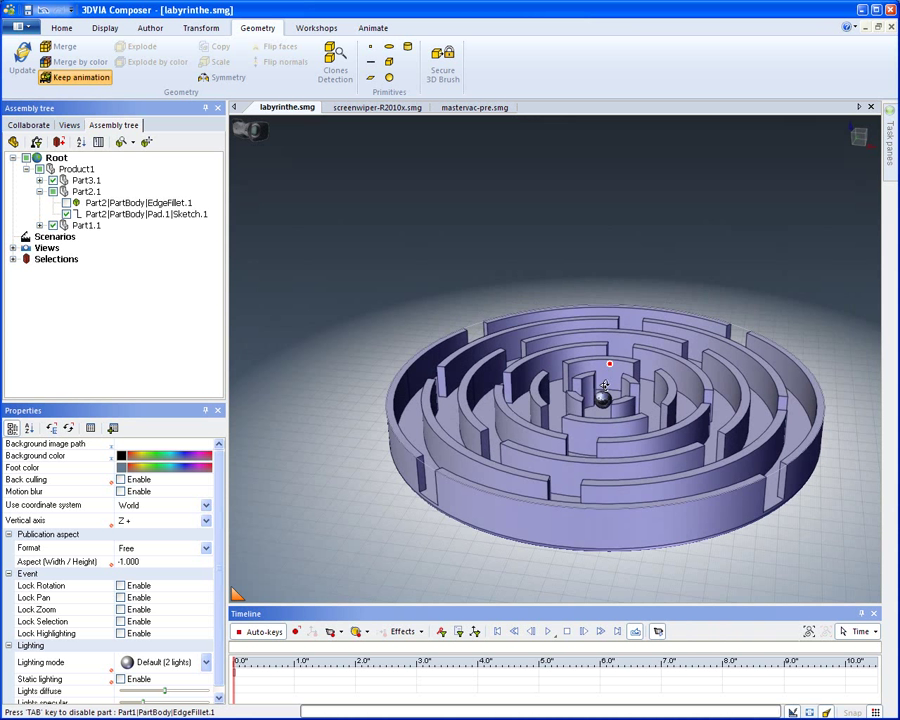
# Step: Create a disc primitive centred on the maze, wide enough to cover it and lifted above it
pyautogui.click(390, 48)
pyautogui.press('alt')
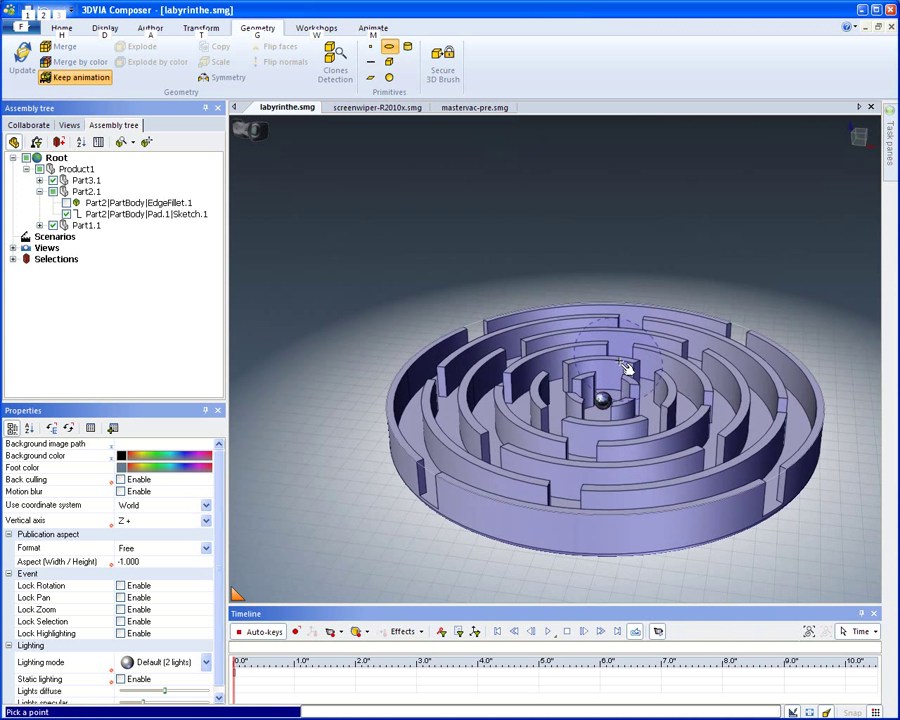
pyautogui.click(610, 393)
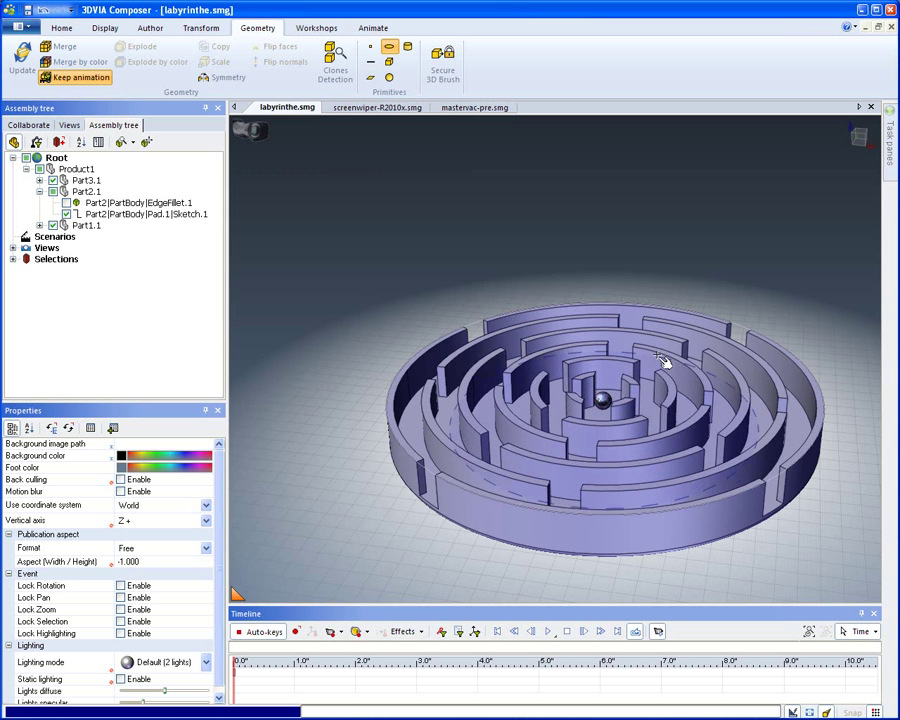
pyautogui.click(724, 330)
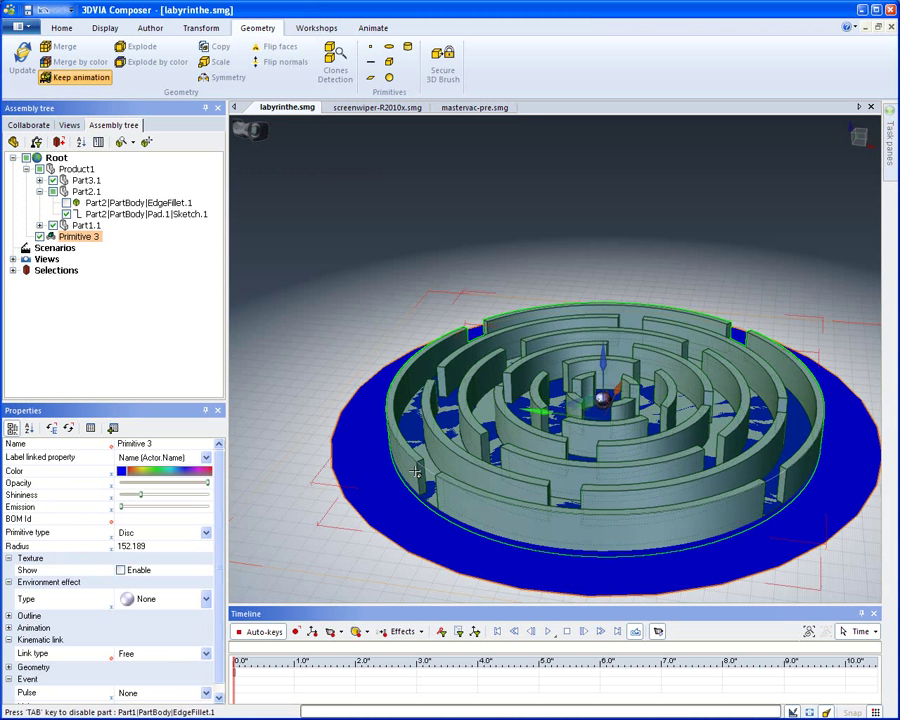
pyautogui.moveTo(600, 400); pyautogui.dragTo(598, 328)
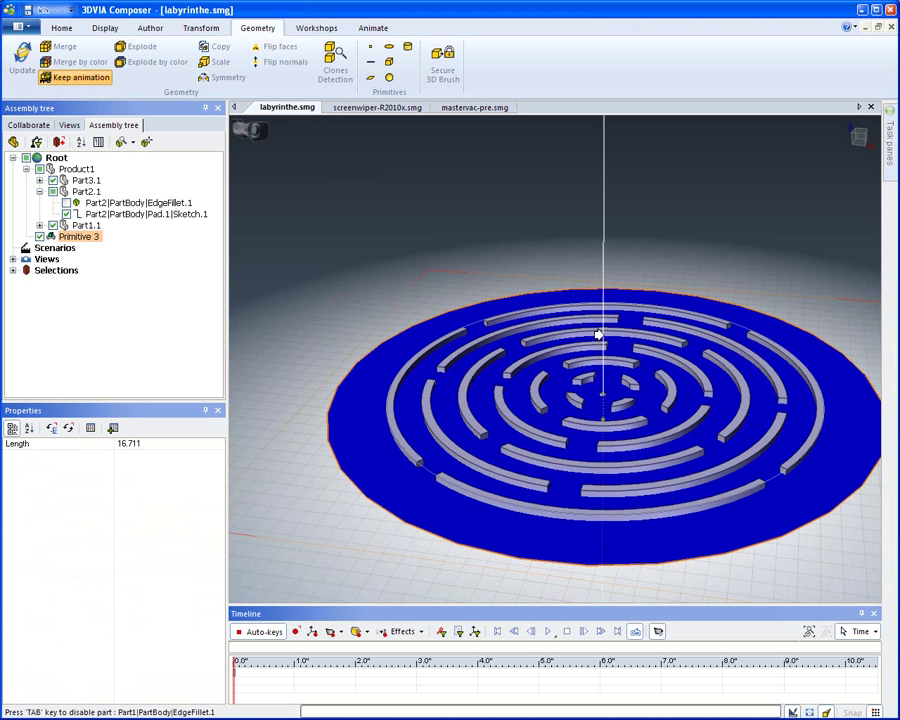
pyautogui.click(599, 326)
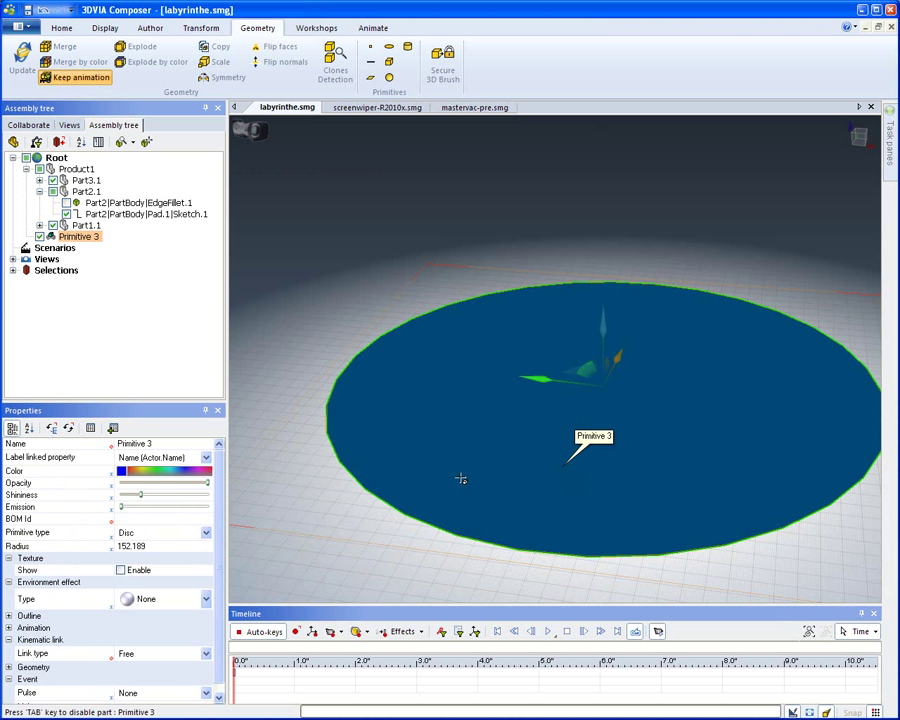
# Step: Keep the disc's default lavender colour and lower its opacity so the maze shows through
pyautogui.click(566, 455)
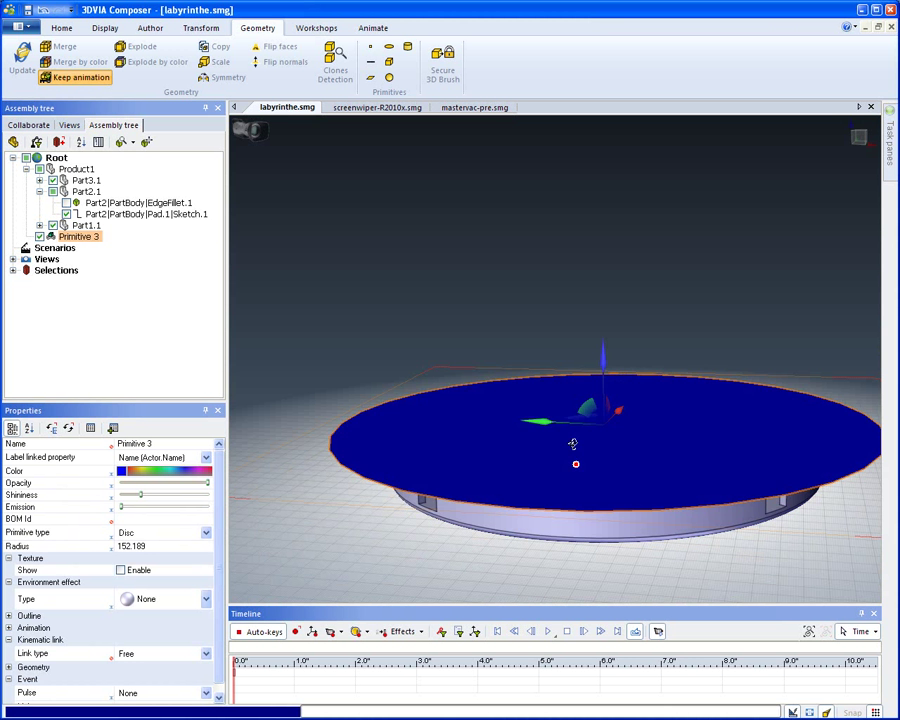
pyautogui.hotkey('ctrl', 'z')
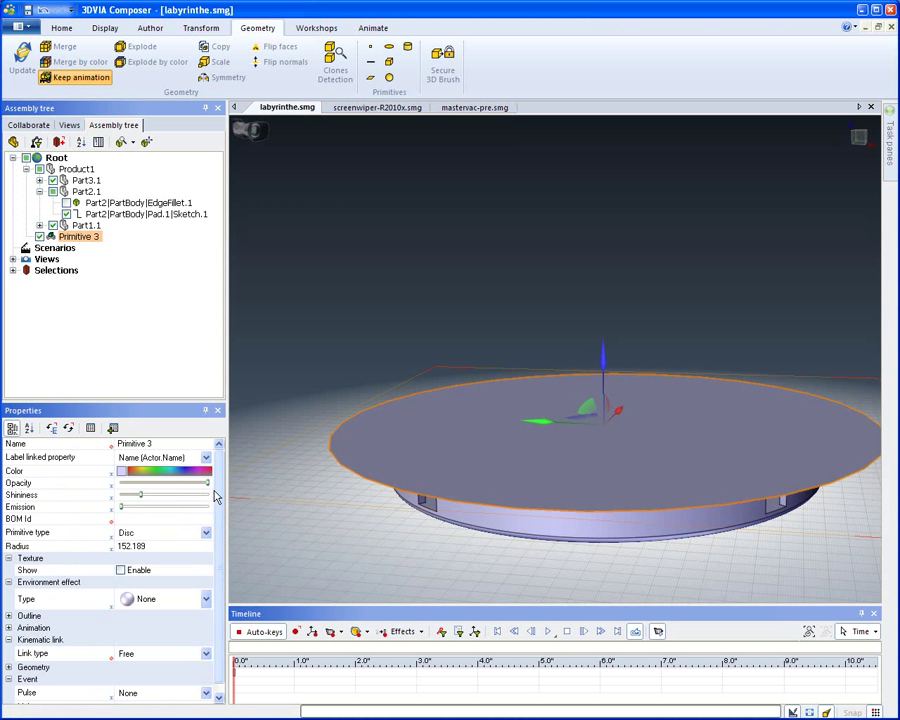
pyautogui.moveTo(208, 483); pyautogui.dragTo(157, 483)
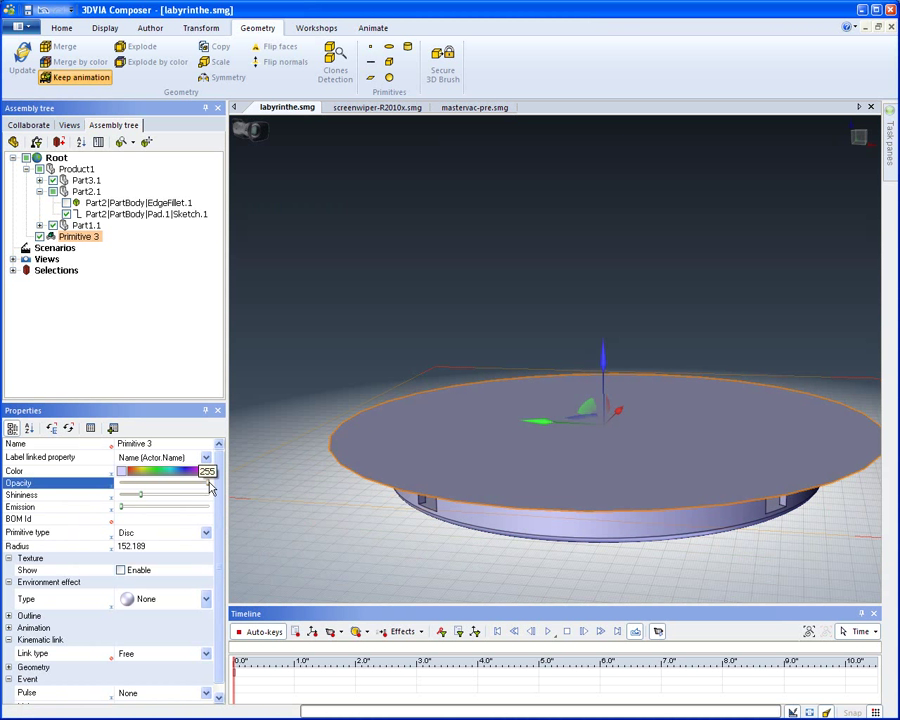
pyautogui.scroll(3, 369, 332)
pyautogui.click(366, 342)
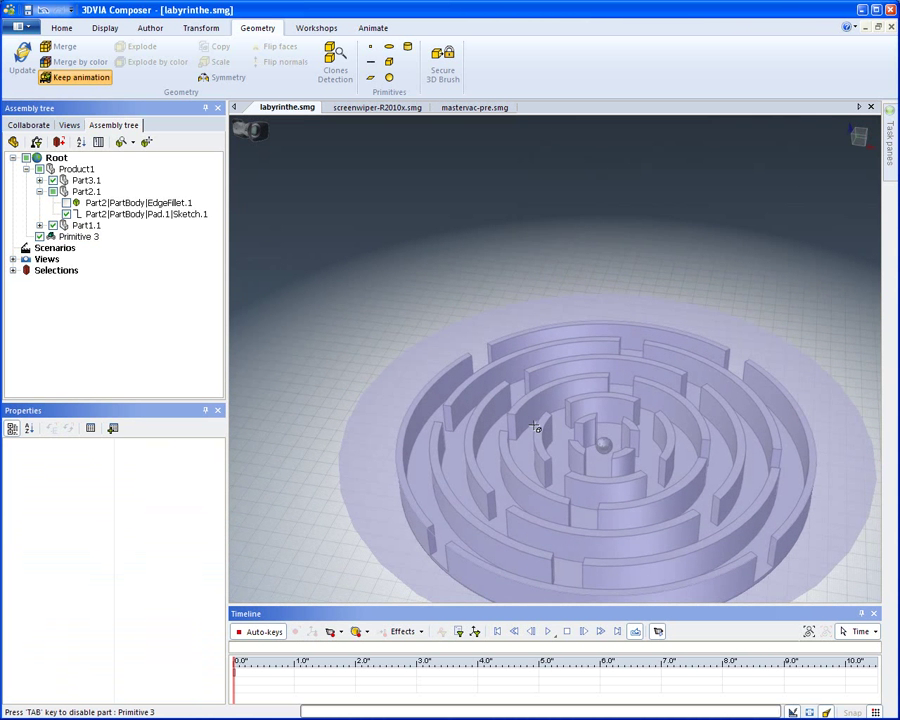
pyautogui.scroll(-3, 535, 427)
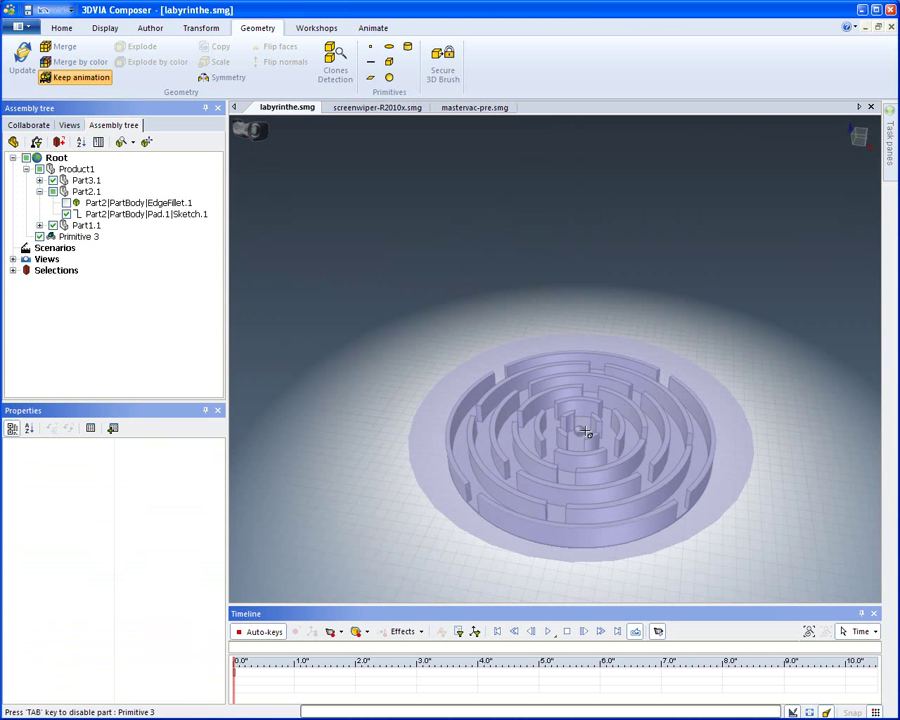
pyautogui.scroll(3, 580, 432)
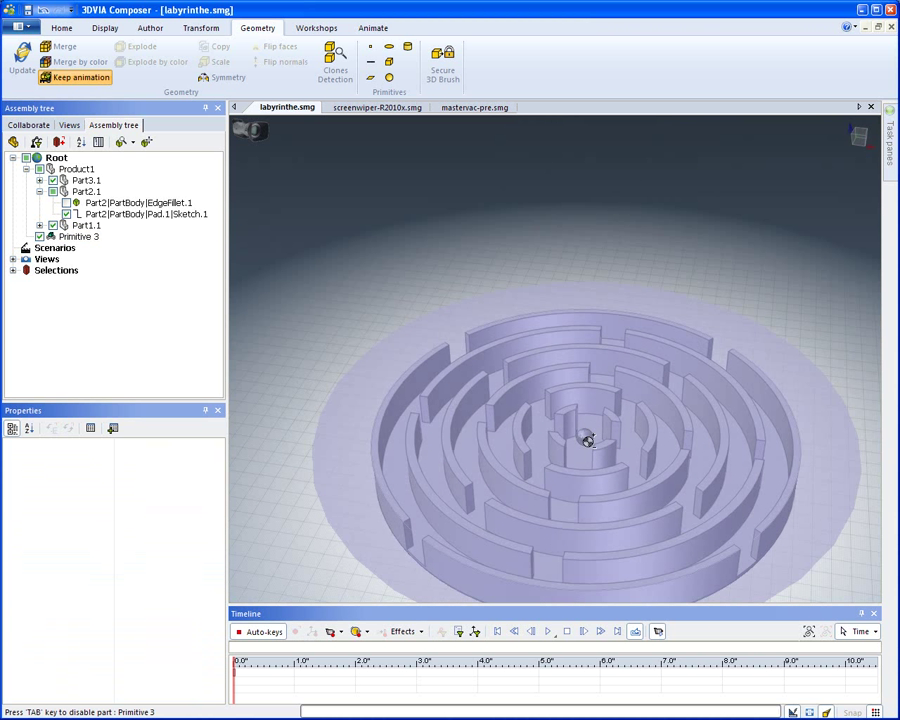
# Step: At the 5-second mark, drag the ball across the plane from the maze centre to the disc edge
pyautogui.moveTo(587, 441); pyautogui.dragTo(554, 396, button='middle')
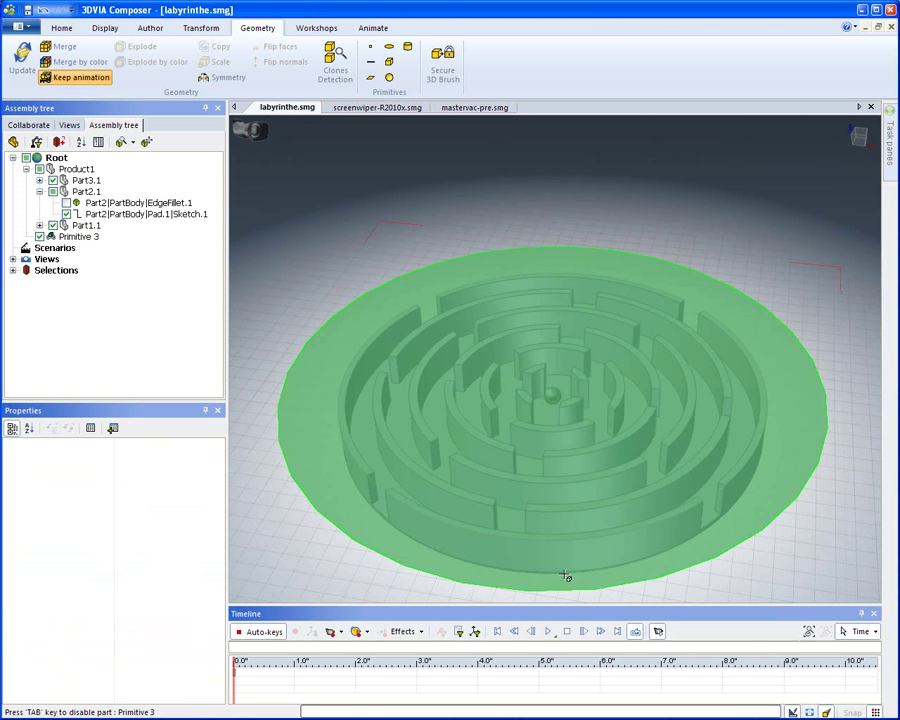
pyautogui.click(541, 663)
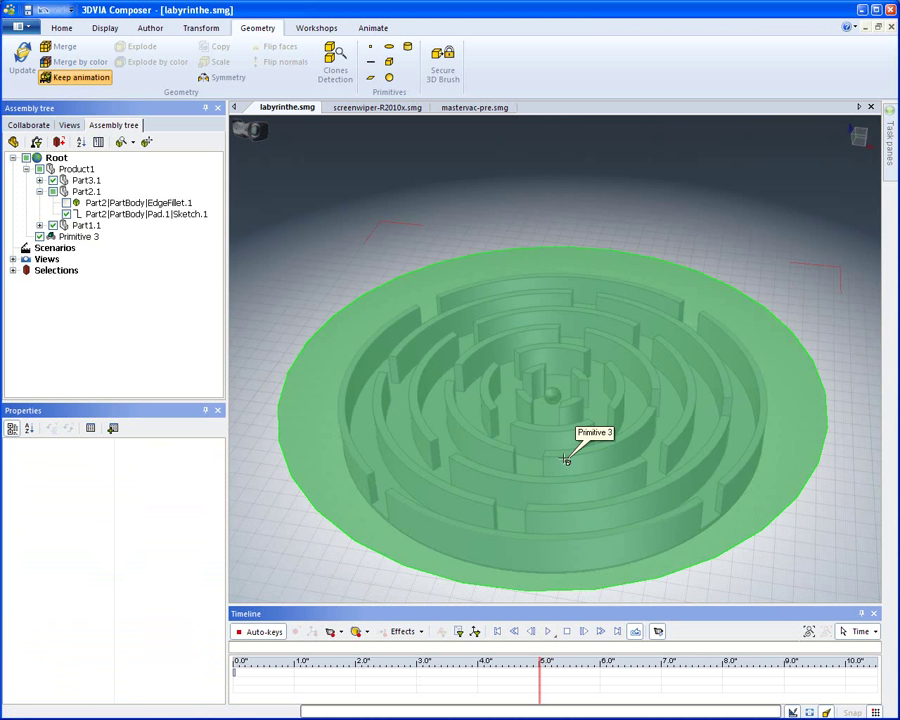
pyautogui.click(553, 397)
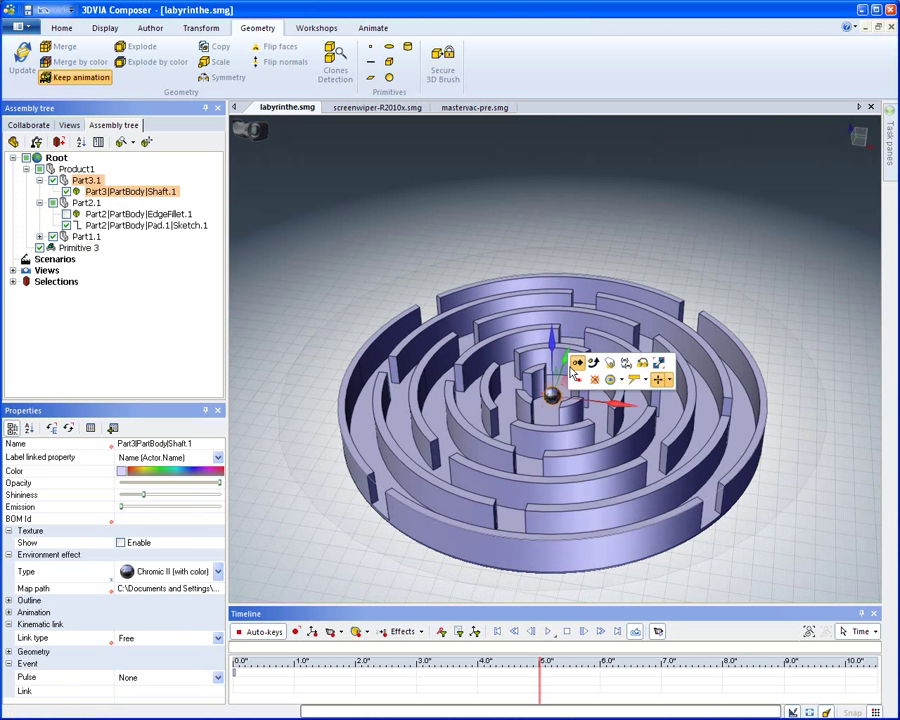
pyautogui.click(578, 362)
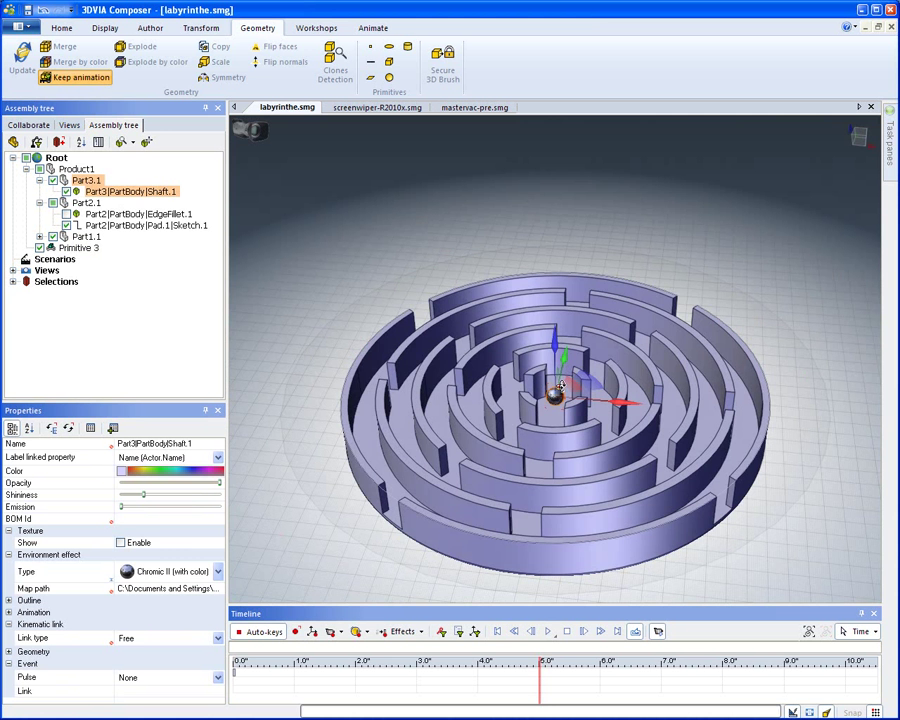
pyautogui.moveTo(567, 386)
pyautogui.mouseDown()
pyautogui.moveTo(826, 463)
pyautogui.moveTo(763, 413)
pyautogui.moveTo(794, 420)
pyautogui.mouseUp()
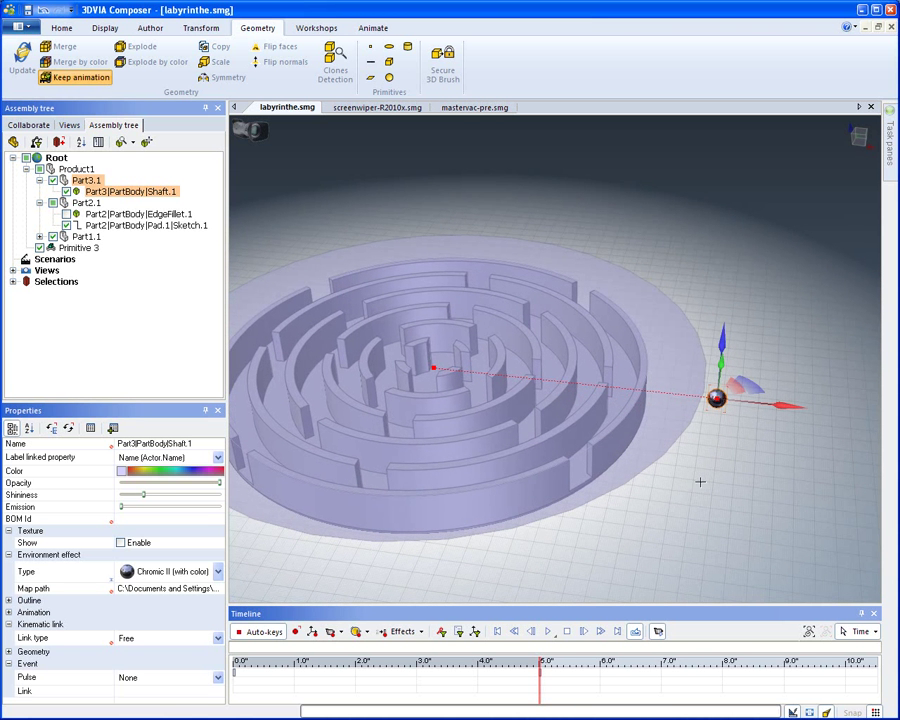
# Step: Solve and optimize a collision-free escape path for the ball via Path planning
pyautogui.click(316, 27)
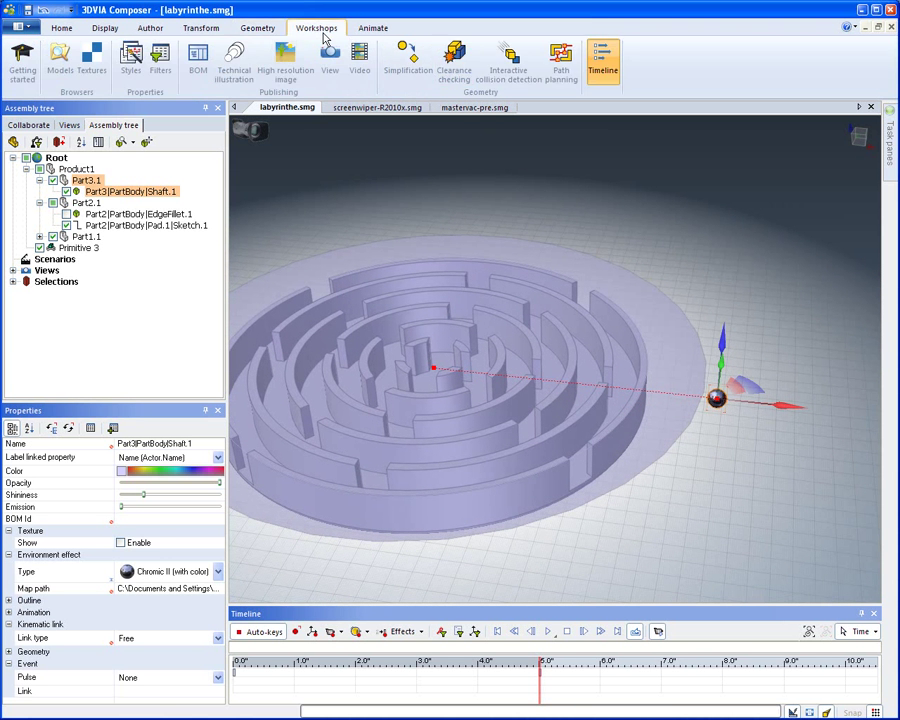
pyautogui.click(562, 78)
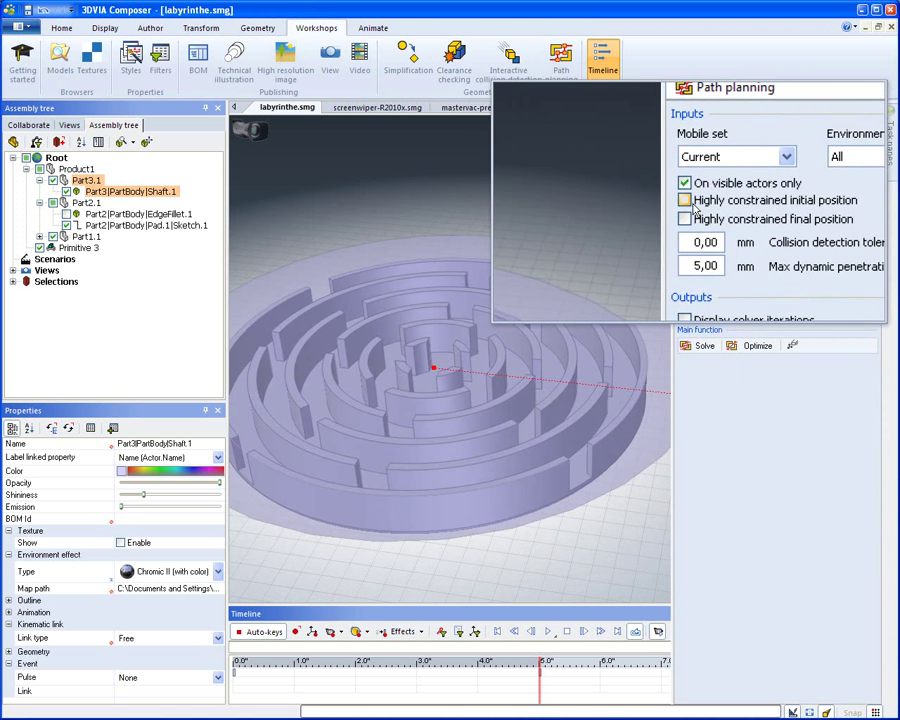
pyautogui.click(700, 345)
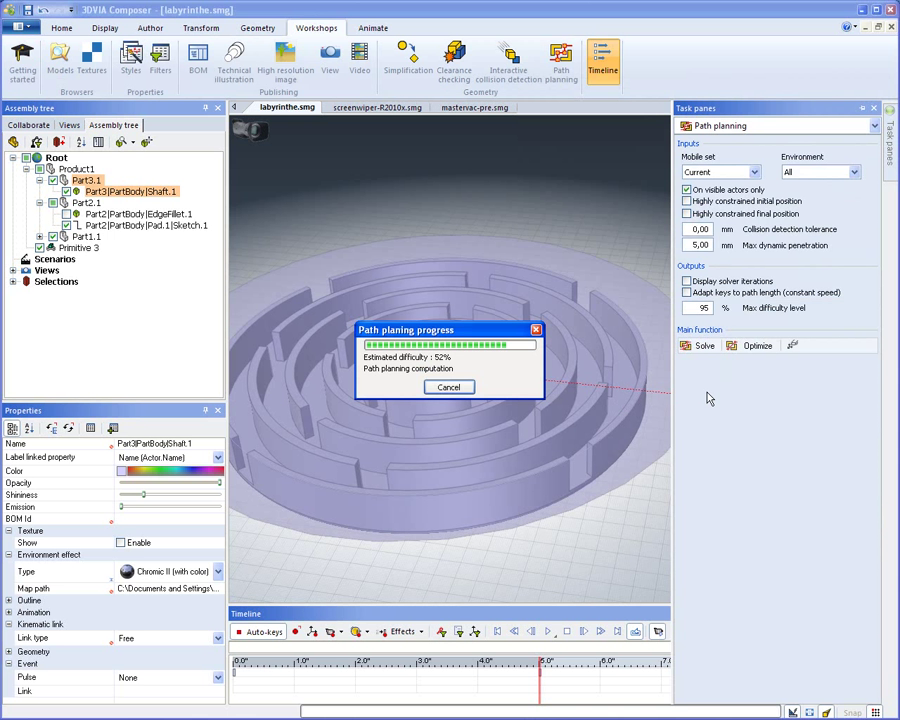
pyautogui.click(752, 345)
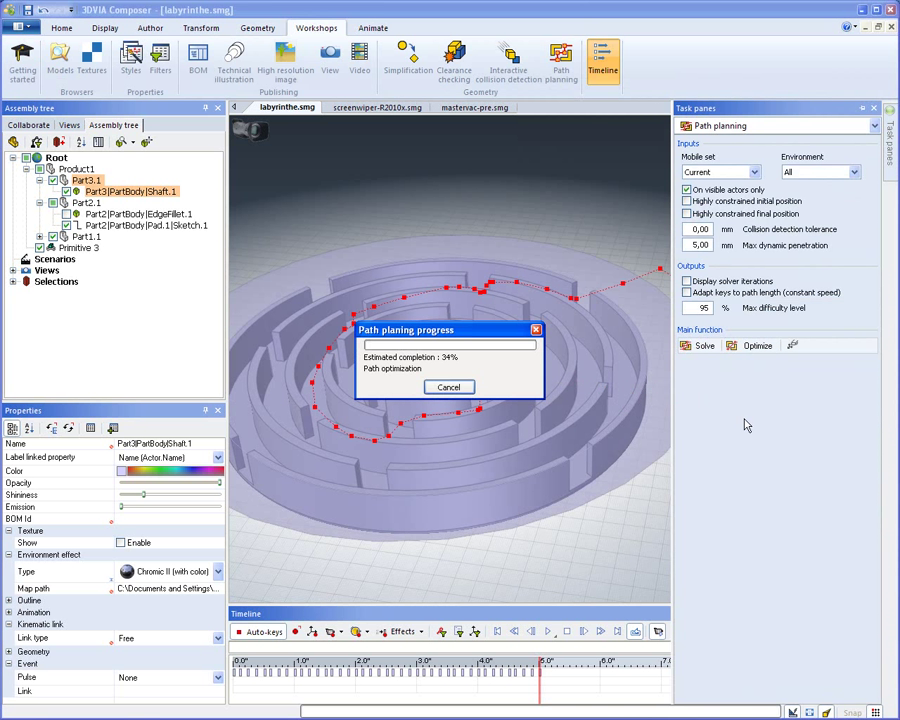
# Step: Rewind the timeline and play the ball's escape animation through the maze
pyautogui.click(497, 631)
pyautogui.click(516, 575)
pyautogui.click(548, 631)
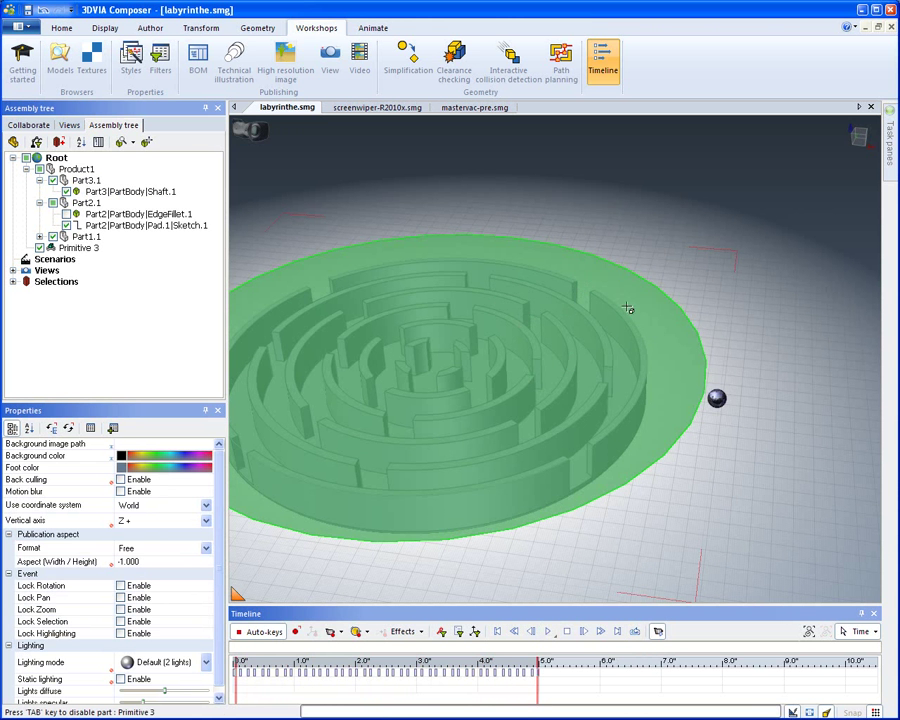
# Step: Delete all of the ball's escape path keyframes from the timeline
pyautogui.moveTo(625, 305)
pyautogui.mouseDown()
pyautogui.moveTo(494, 279)
pyautogui.moveTo(665, 393)
pyautogui.mouseUp()
pyautogui.scroll(3, 665, 393)
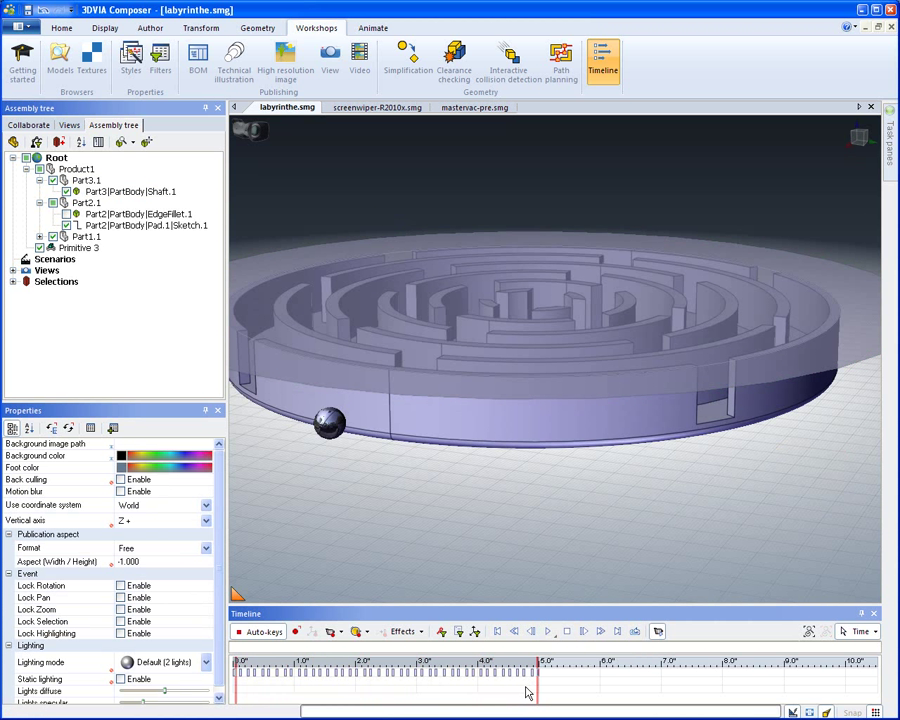
pyautogui.moveTo(535, 692); pyautogui.dragTo(270, 655)
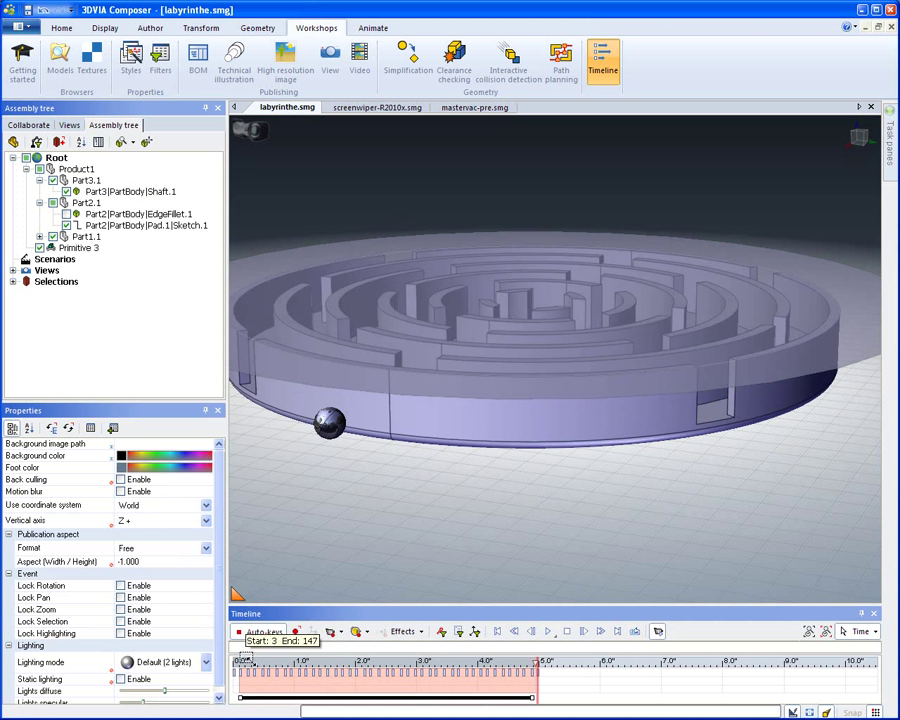
pyautogui.press('Delete')
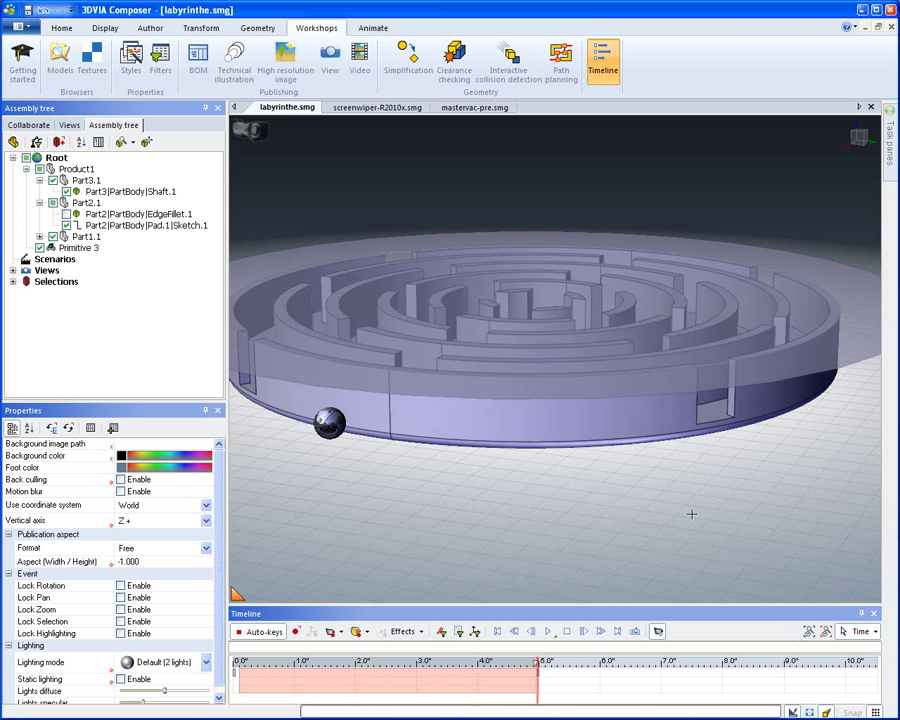
# Step: Place a square plane primitive blocking the maze's outer opening and reselect the ball
pyautogui.click(257, 28)
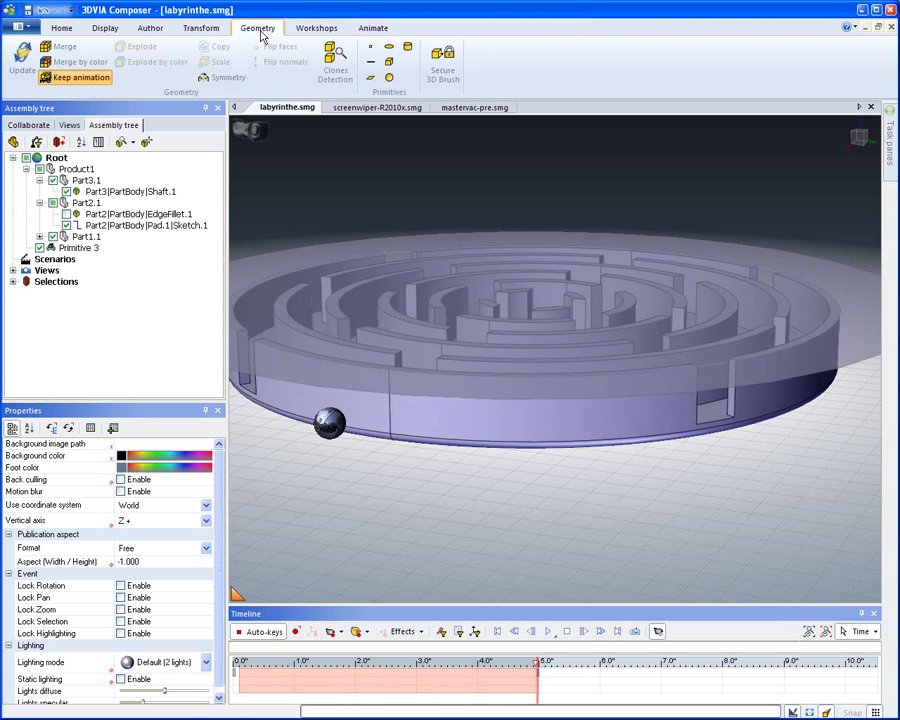
pyautogui.click(370, 77)
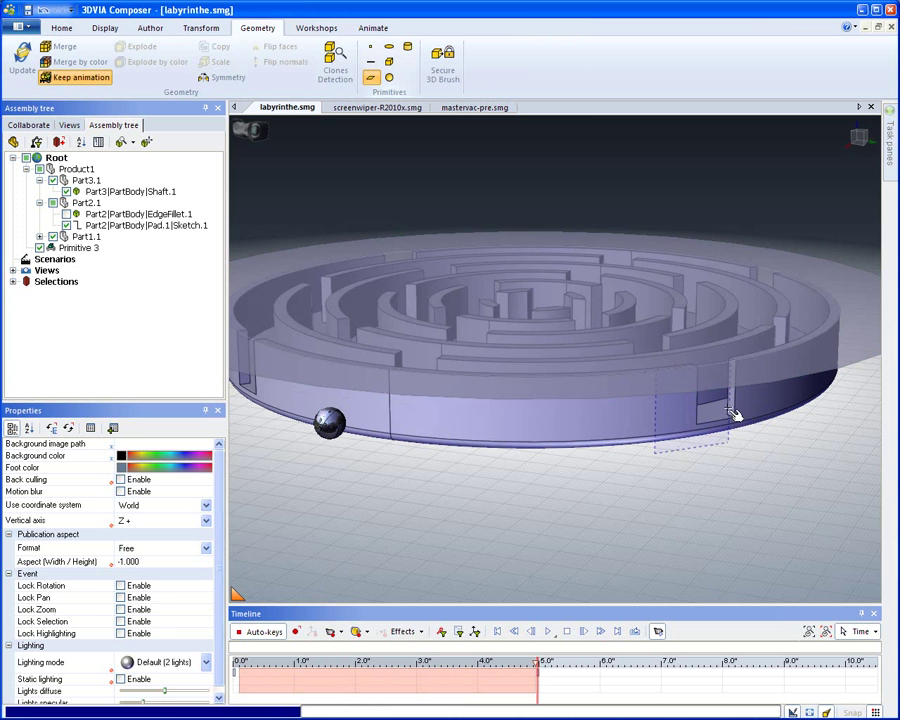
pyautogui.click(648, 462)
pyautogui.moveTo(648, 462); pyautogui.dragTo(643, 488)
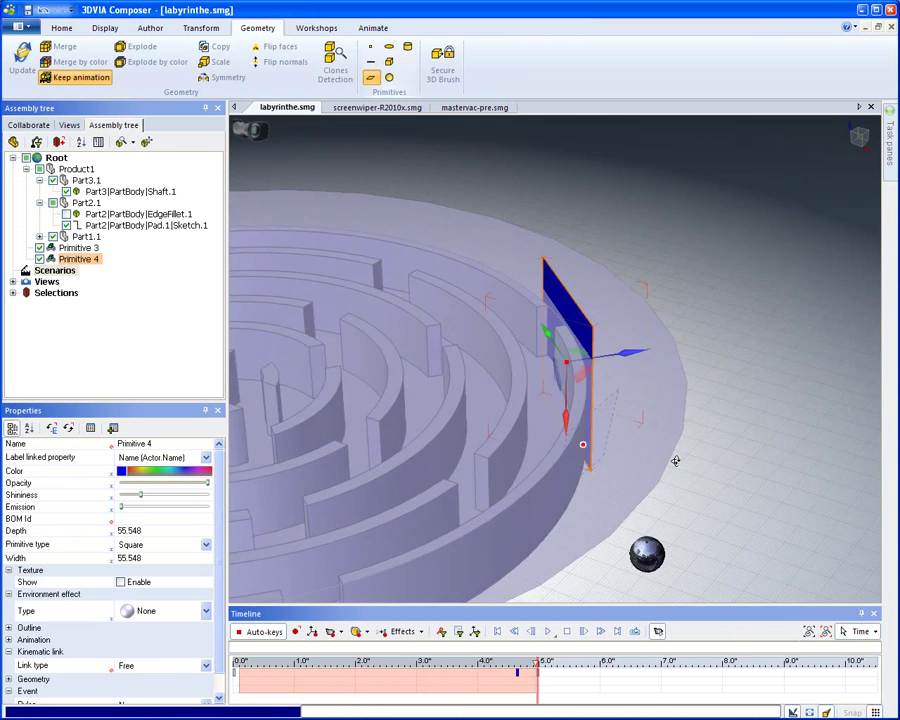
pyautogui.scroll(-1, 536, 651)
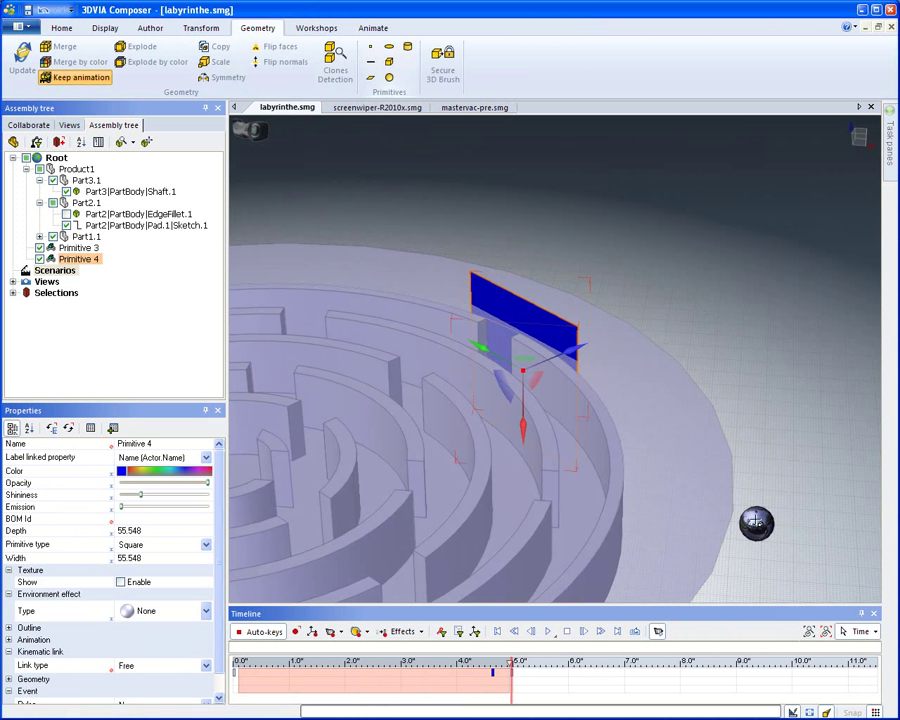
pyautogui.click(757, 533)
pyautogui.scroll(1, 755, 520)
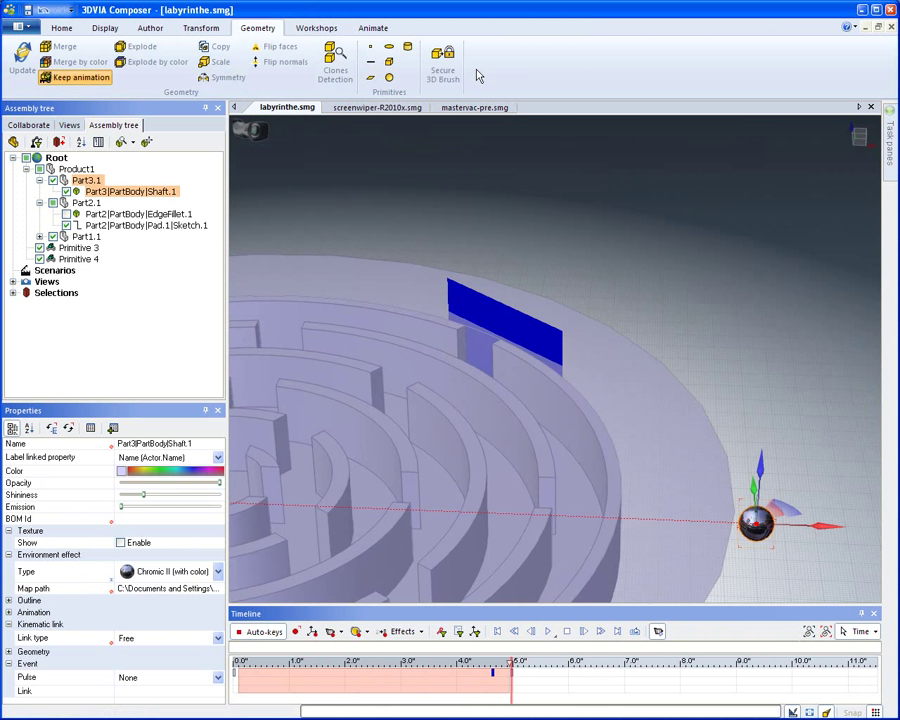
# Step: Re-solve and optimize the ball's path so it detours around the blocking plane
pyautogui.click(334, 32)
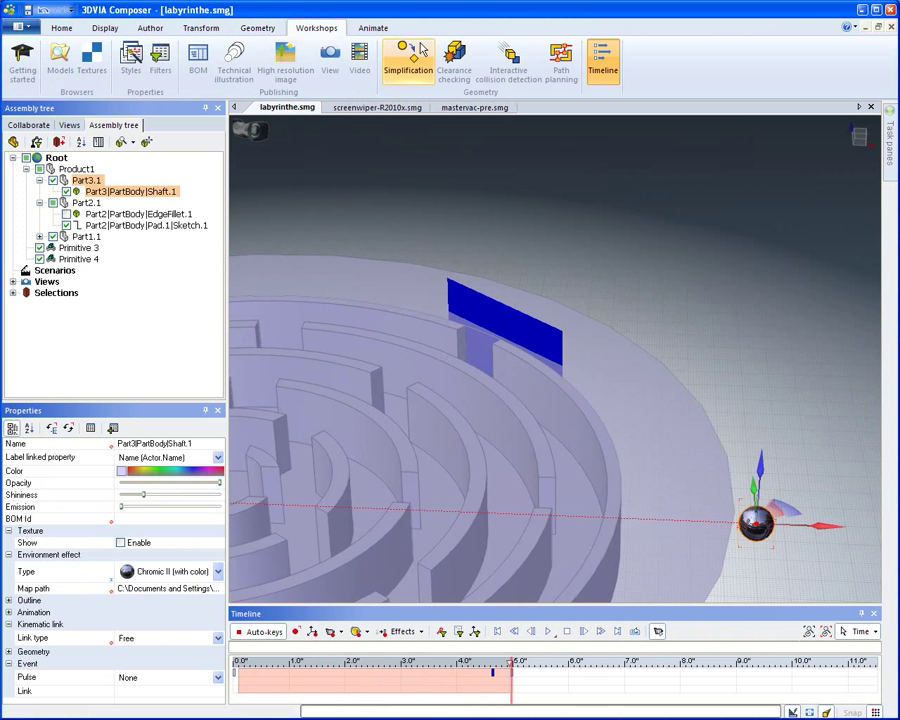
pyautogui.click(561, 60)
pyautogui.click(699, 345)
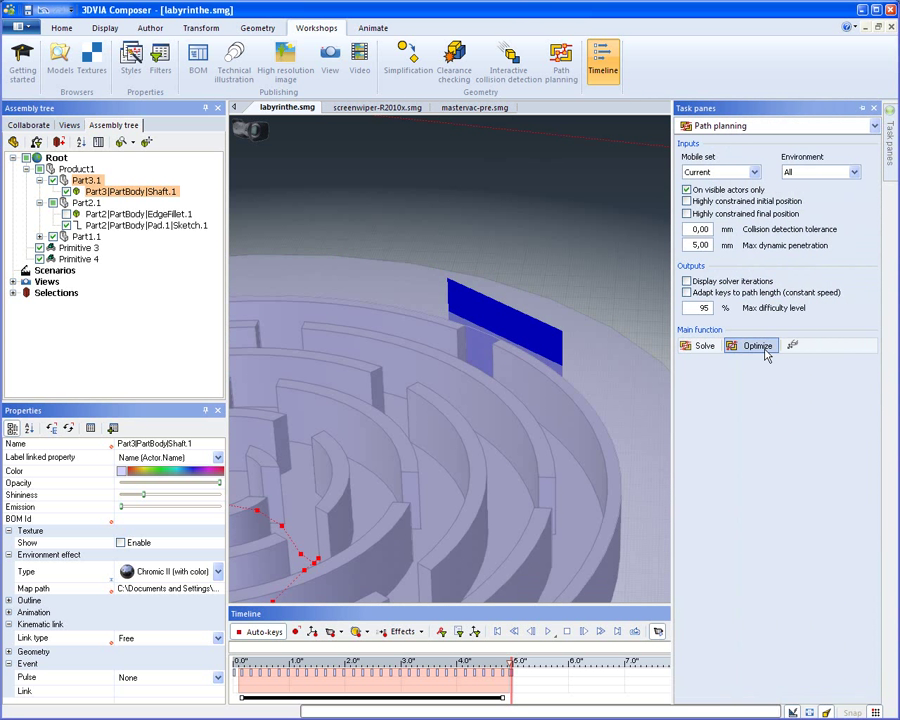
pyautogui.click(757, 345)
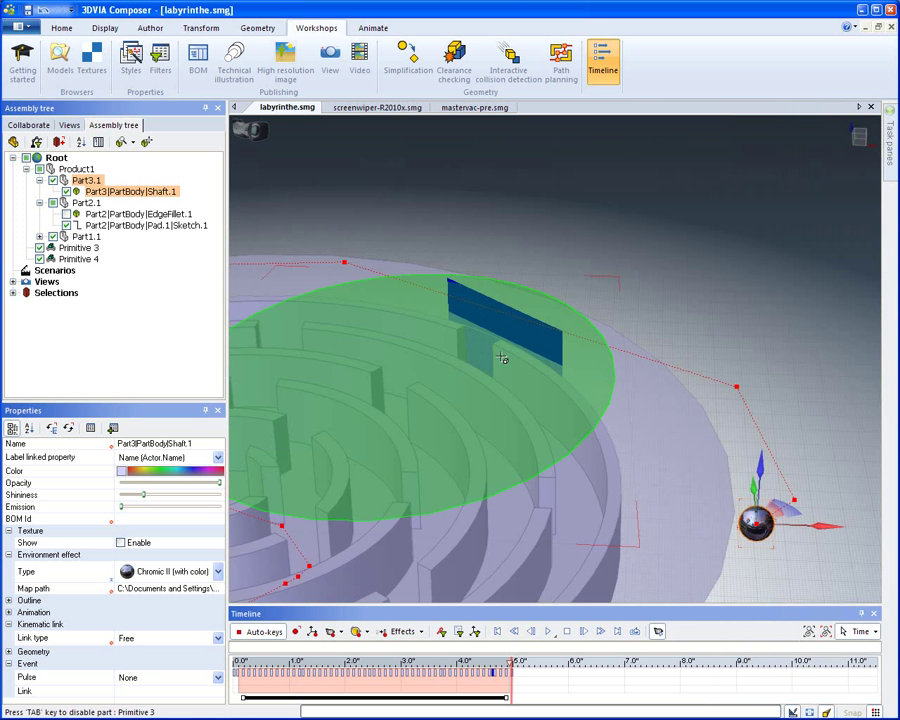
# Step: Play the ball's new escape animation with the whole maze in view
pyautogui.moveTo(669, 539)
pyautogui.mouseDown()
pyautogui.moveTo(780, 382)
pyautogui.moveTo(485, 354)
pyautogui.mouseUp()
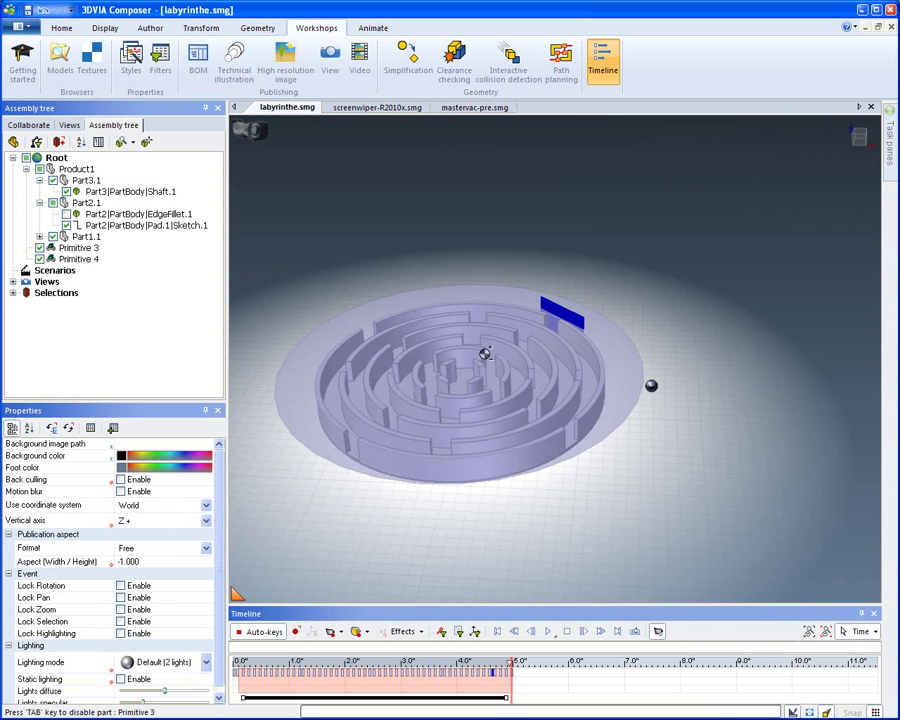
pyautogui.click(548, 631)
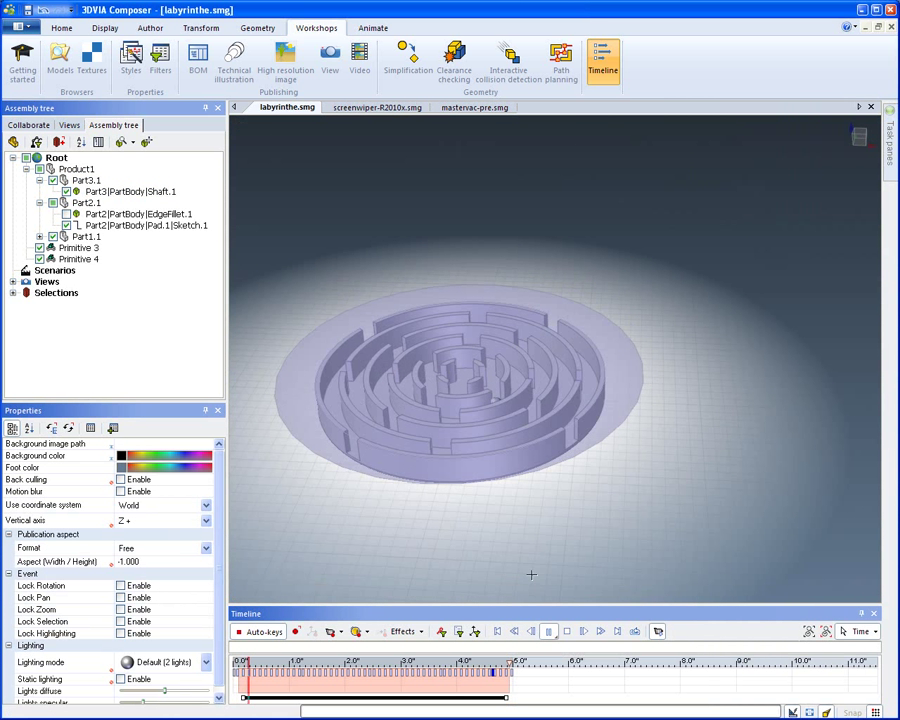